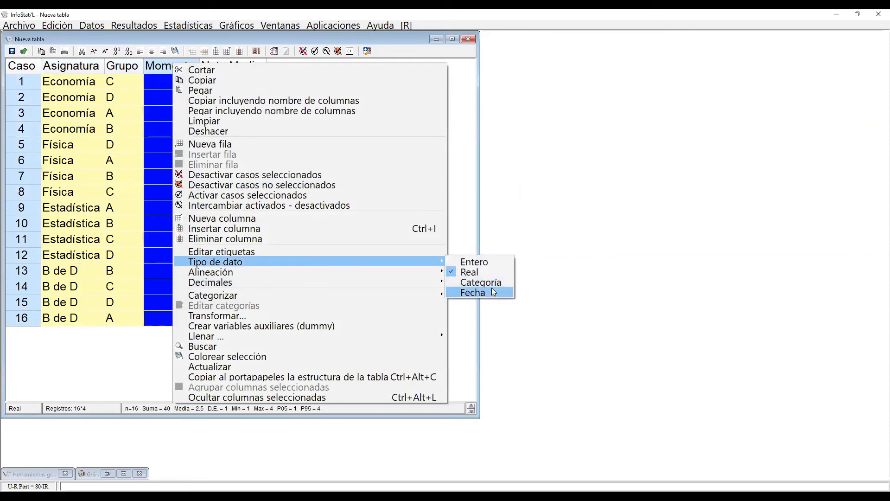
# - Change the data type of the Momento column from real to Categoría
pyautogui.click(76, 102)
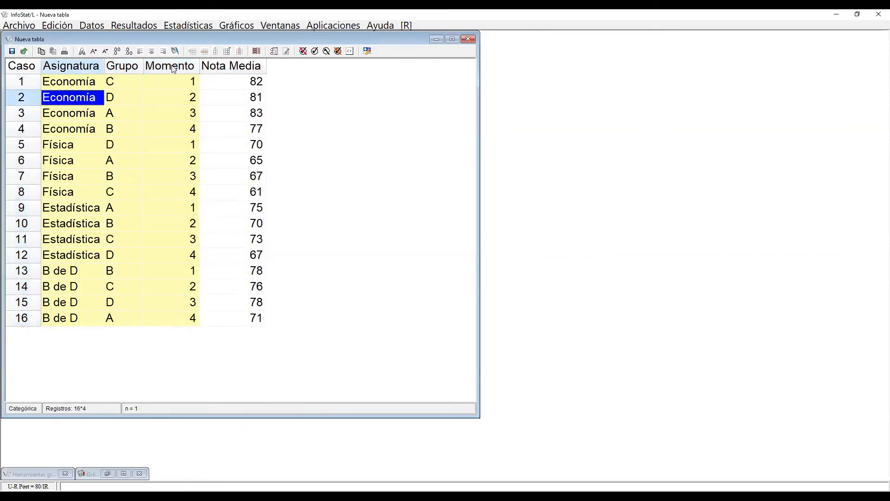
pyautogui.click(172, 68)
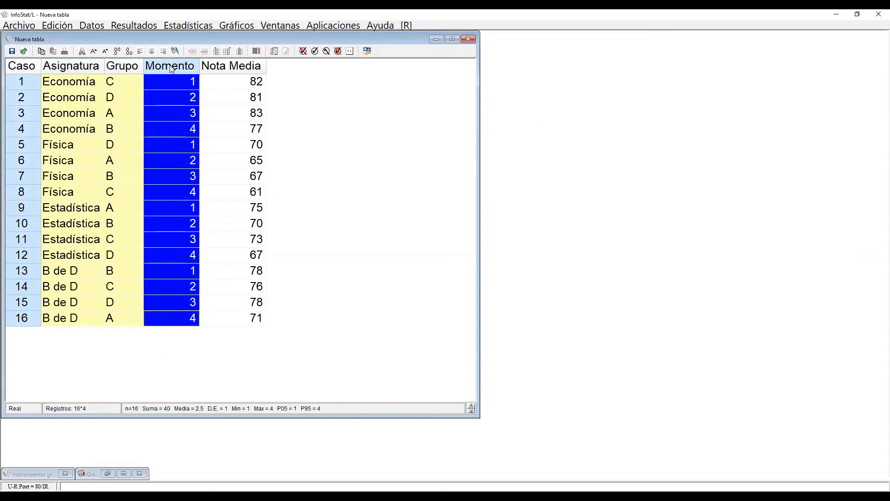
pyautogui.rightClick(171, 68)
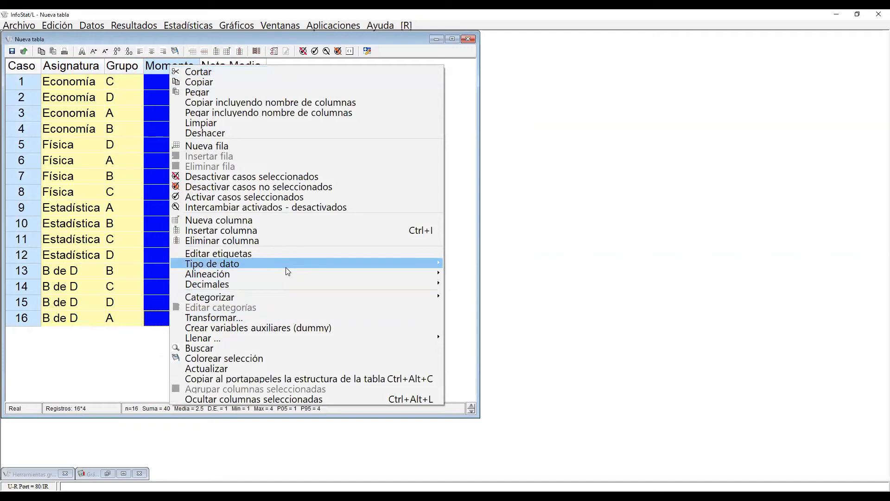
pyautogui.moveTo(286, 270)
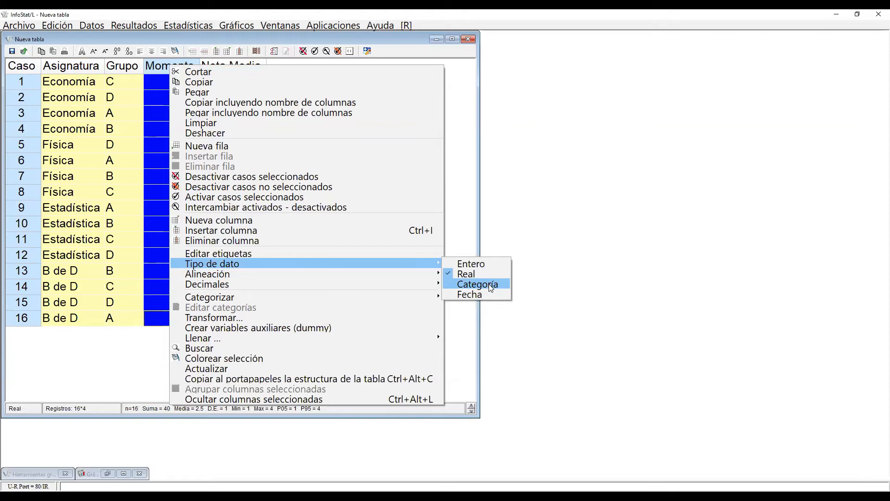
pyautogui.click(490, 286)
pyautogui.click(151, 190)
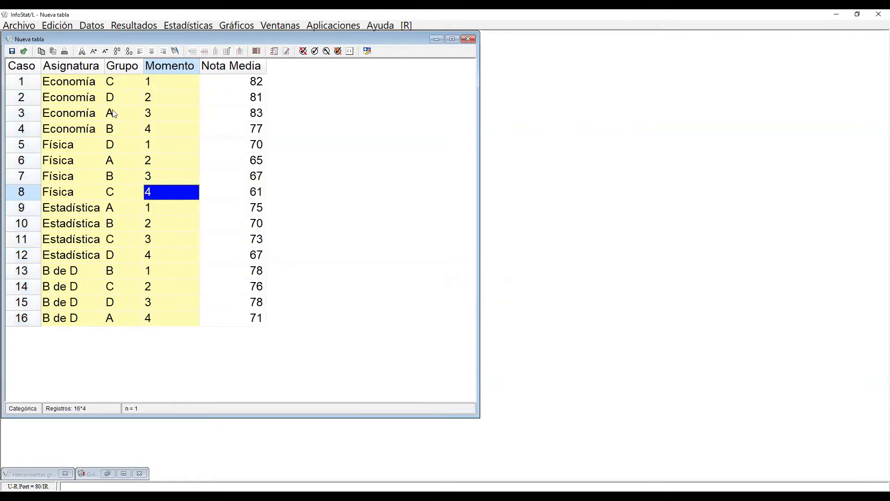
# - Check which data type is assigned to the Asignatura column
pyautogui.click(129, 70)
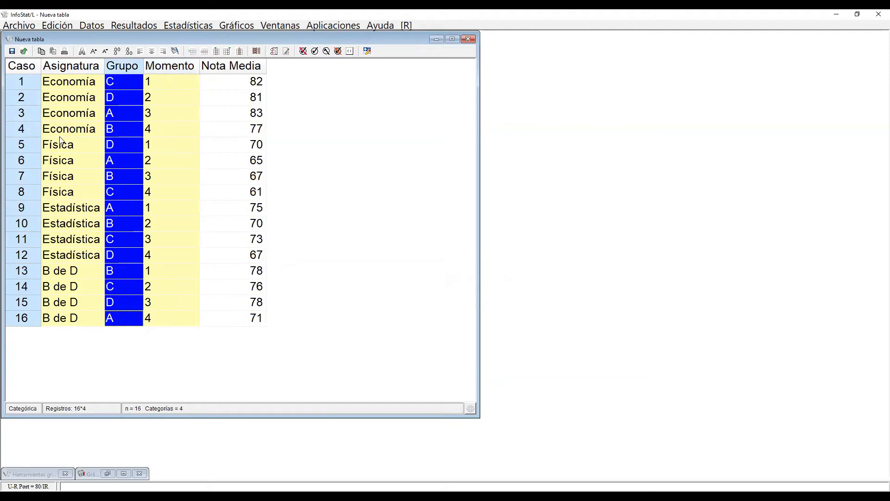
pyautogui.click(78, 66)
pyautogui.rightClick(79, 66)
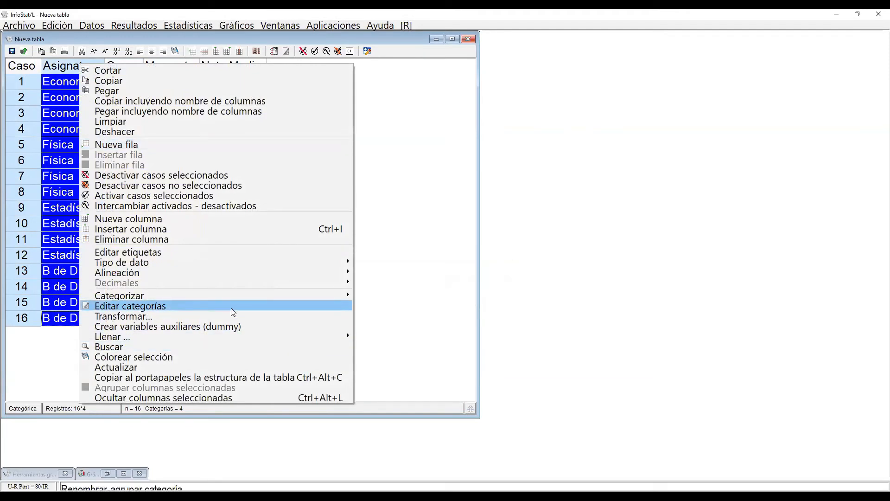
pyautogui.moveTo(242, 262)
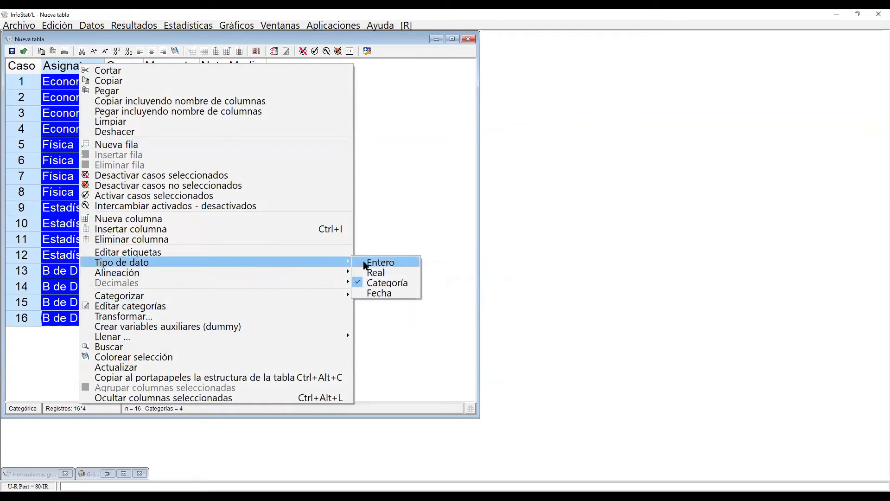
pyautogui.click(441, 200)
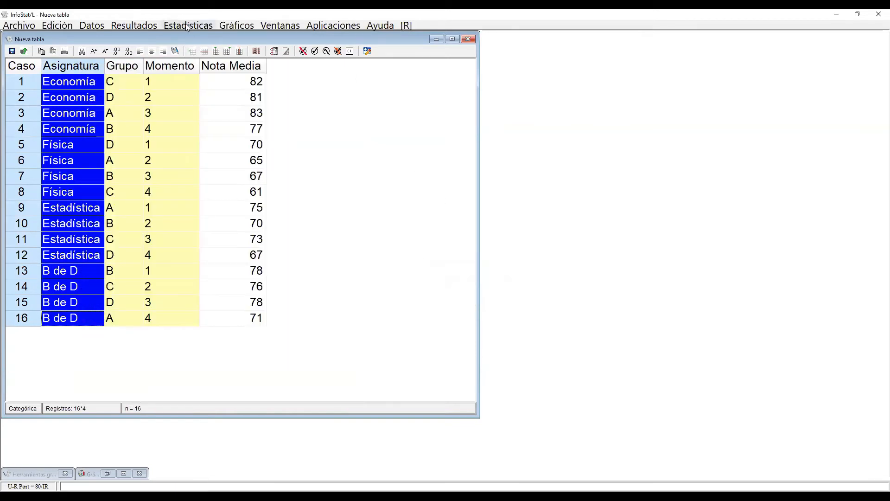
# - Check the data type of the Nota Media column and colour the column green
pyautogui.click(234, 68)
pyautogui.rightClick(233, 68)
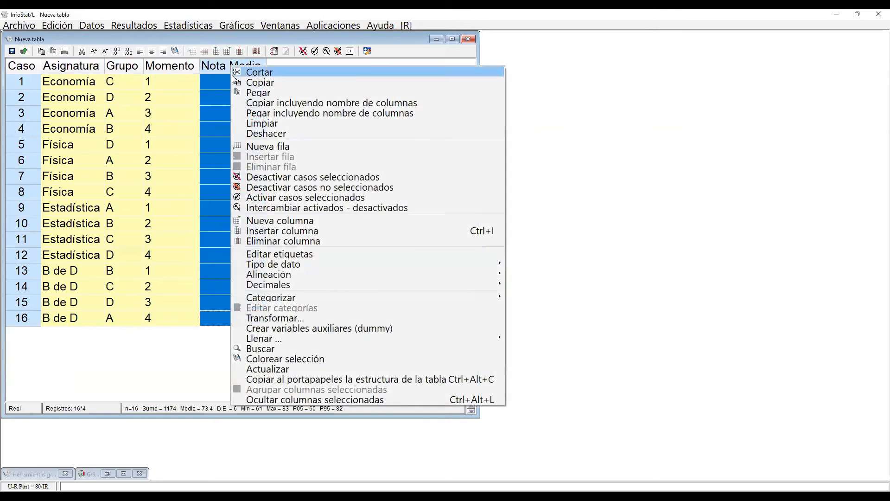
pyautogui.moveTo(345, 263)
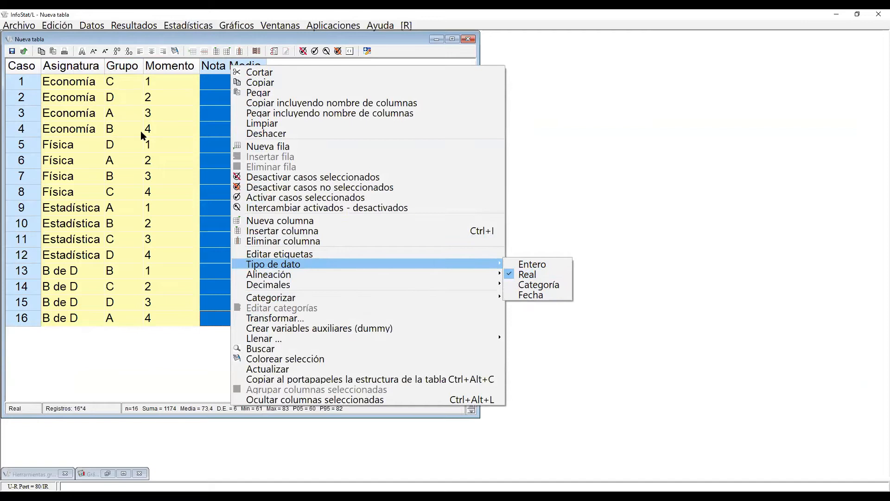
pyautogui.click(268, 358)
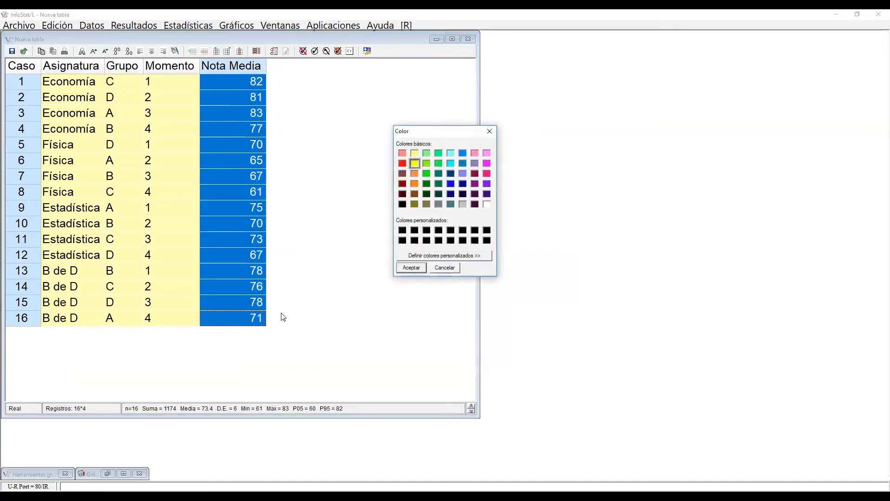
pyautogui.click(427, 173)
pyautogui.click(413, 268)
pyautogui.click(151, 240)
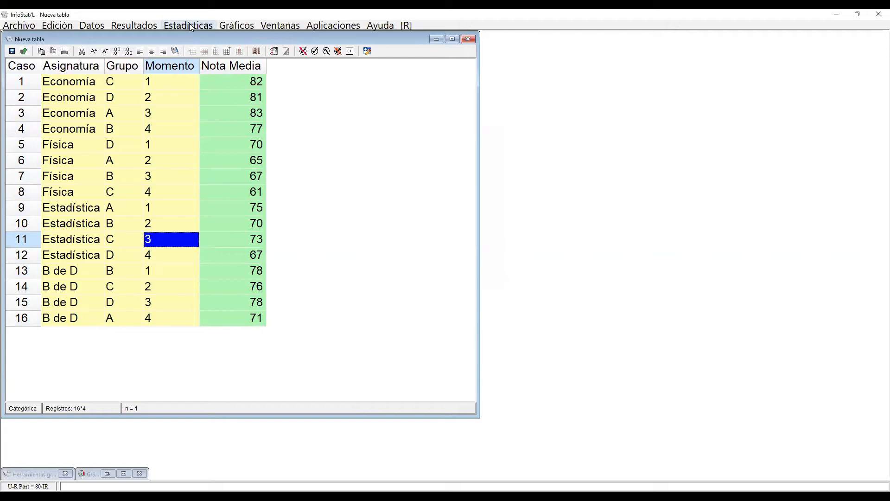
# - Create a bar chart from cleared variable lists, plotting Nota Media with Asignatura as the classification criterion
pyautogui.click(237, 26)
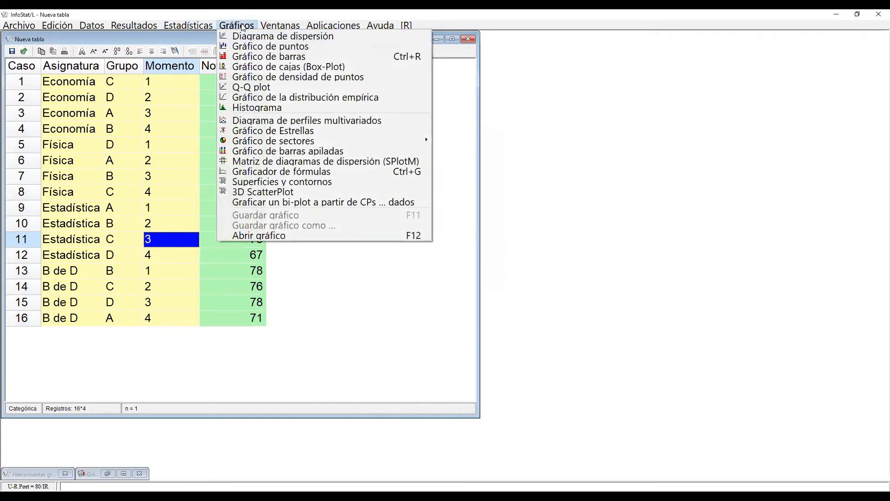
pyautogui.click(257, 56)
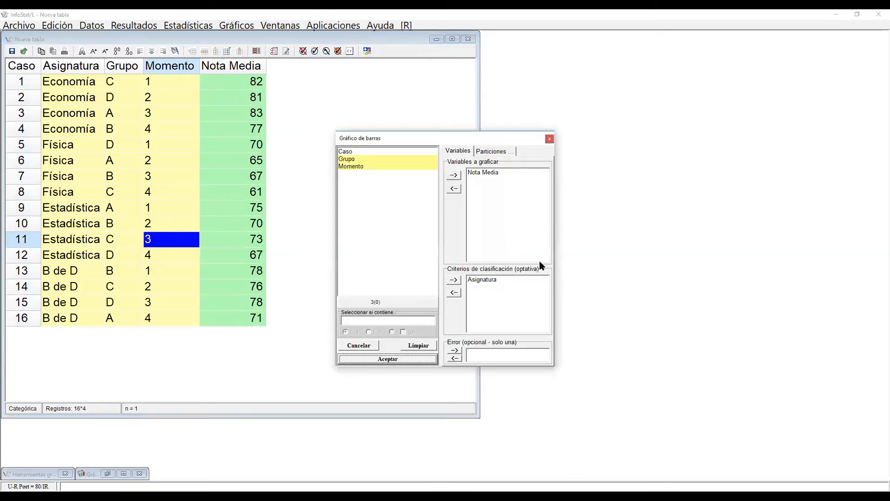
pyautogui.click(426, 346)
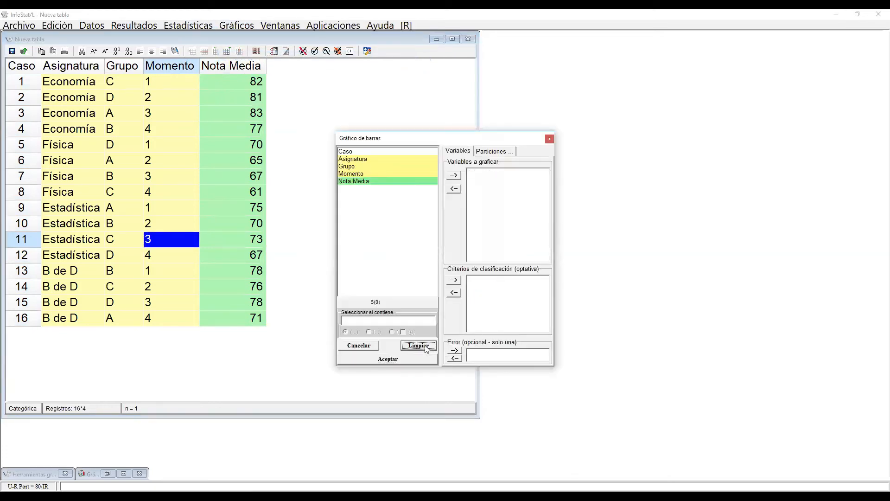
pyautogui.click(364, 182)
pyautogui.click(455, 176)
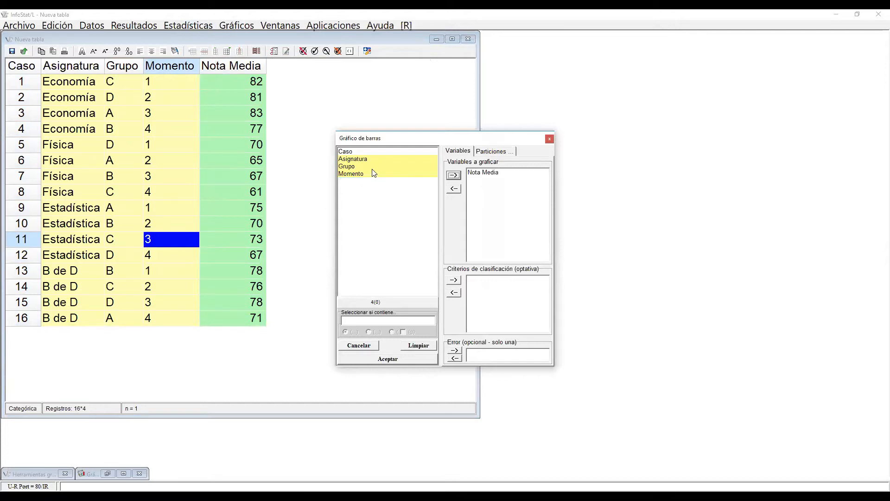
pyautogui.click(366, 160)
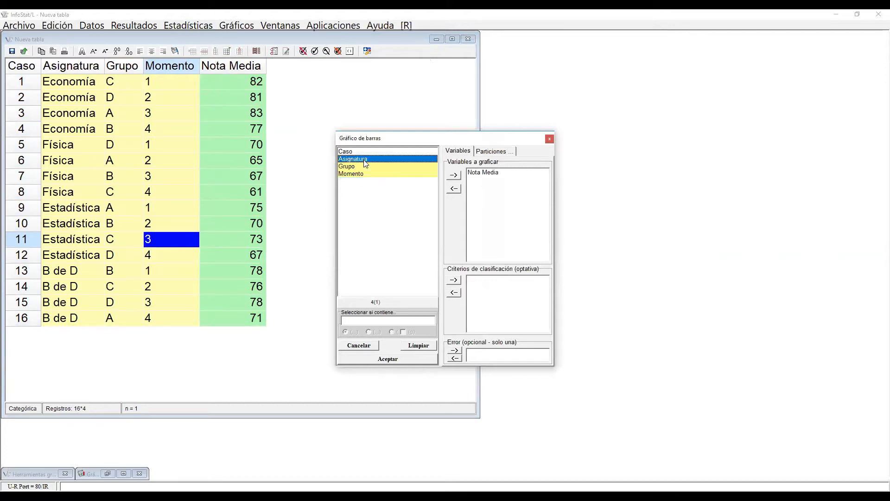
pyautogui.click(454, 279)
pyautogui.click(396, 361)
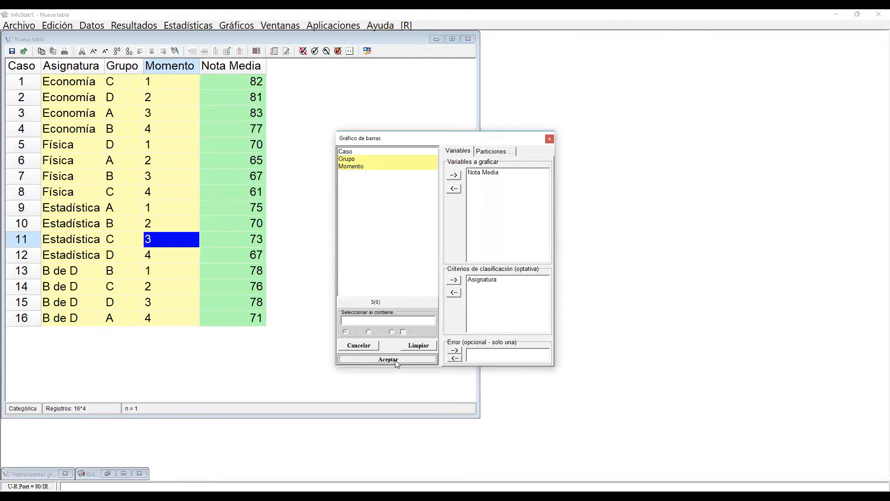
pyautogui.click(387, 241)
pyautogui.click(397, 309)
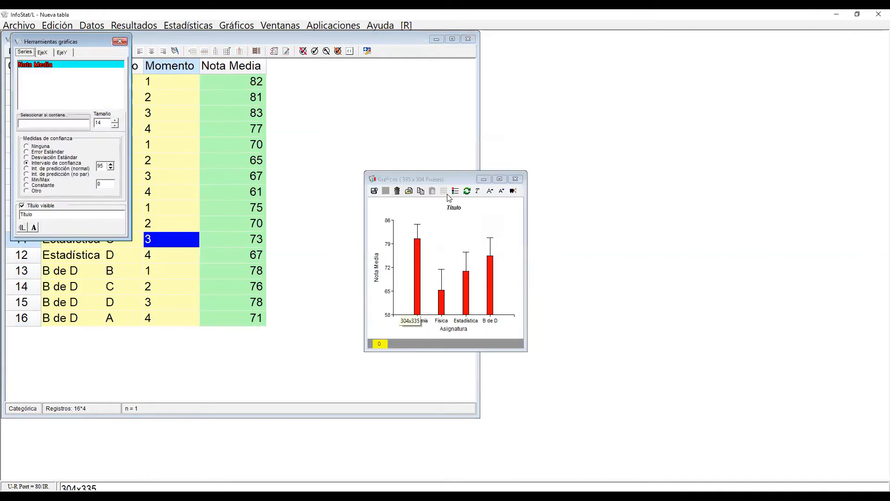
# - Move the chart window beside the data, enlarge it to about 852 x 746 pixels and increase the chart's text size five steps
pyautogui.moveTo(457, 176); pyautogui.dragTo(371, 64)
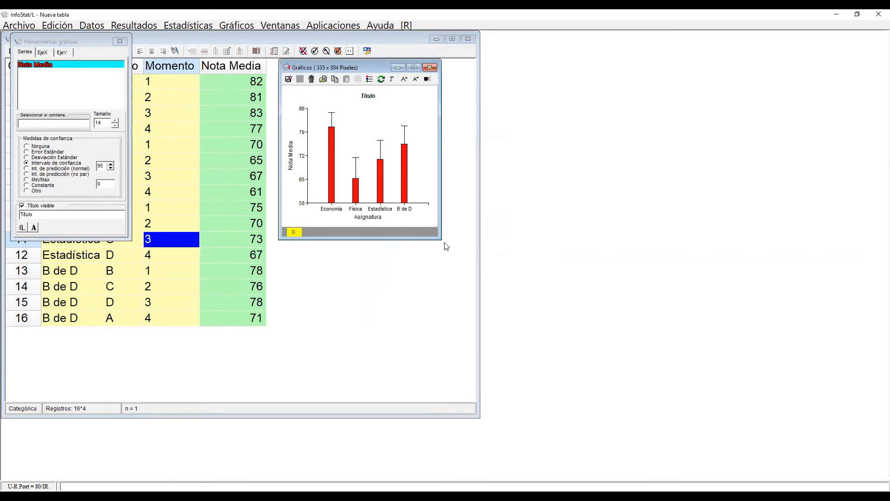
pyautogui.moveTo(441, 239); pyautogui.dragTo(630, 384)
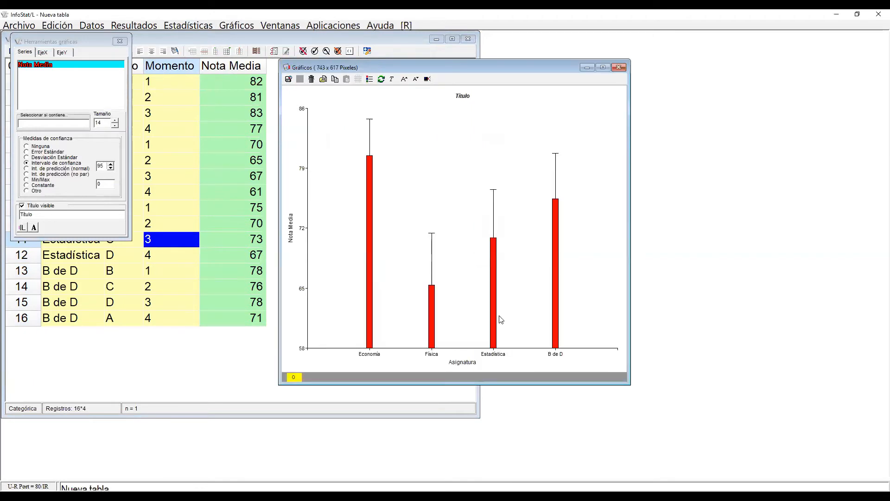
pyautogui.click(405, 80)
pyautogui.click(405, 79)
pyautogui.click(404, 79)
pyautogui.click(404, 79)
pyautogui.click(404, 80)
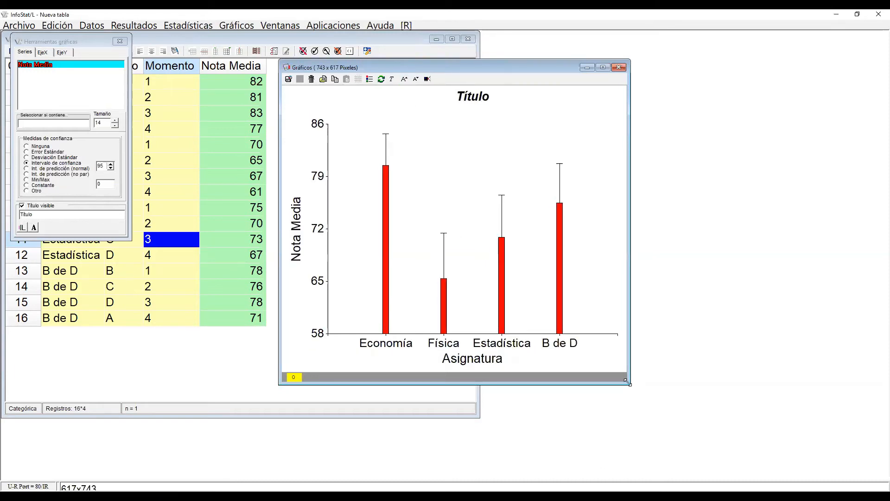
pyautogui.moveTo(628, 383); pyautogui.dragTo(681, 444)
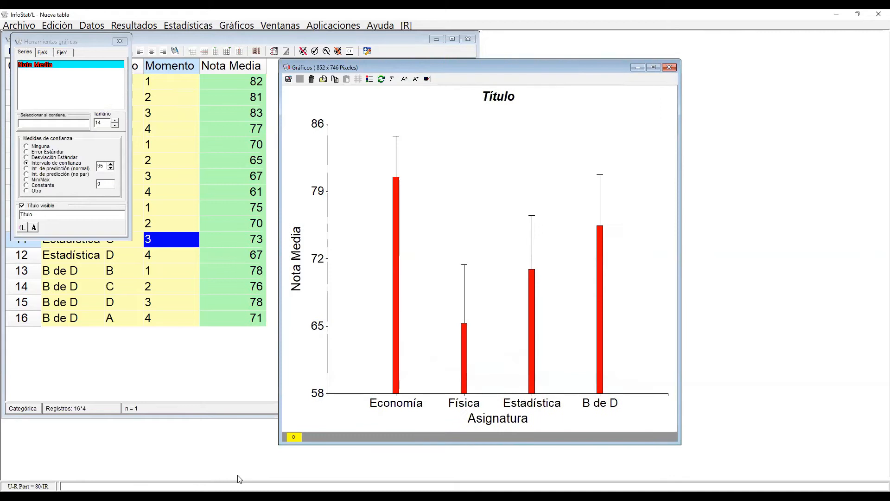
# - Widen the bars of the Nota Media series by setting their size to 29
pyautogui.click(115, 121)
pyautogui.click(115, 121)
pyautogui.click(116, 120)
pyautogui.click(116, 121)
pyautogui.click(116, 120)
pyautogui.click(116, 121)
pyautogui.click(116, 120)
pyautogui.click(116, 121)
pyautogui.click(116, 120)
pyautogui.click(116, 120)
# - Replace the chart title with "Nota y Asignatura"
pyautogui.click(55, 216)
pyautogui.doubleClick(55, 216)
pyautogui.write('Nota y Asignatura')
pyautogui.press('Return')
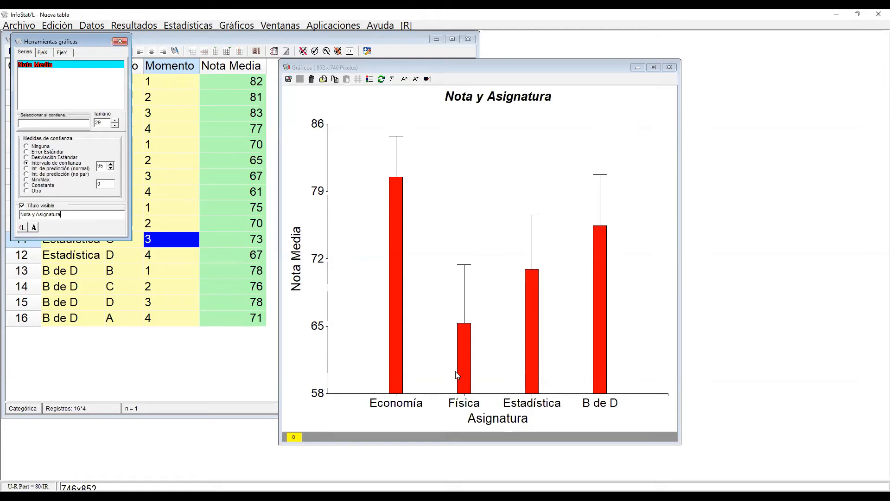
# - Set up an analysis of variance with Nota Media as dependent variable and Asignatura, Grupo and Momento as classification variables
pyautogui.click(224, 213)
pyautogui.click(177, 26)
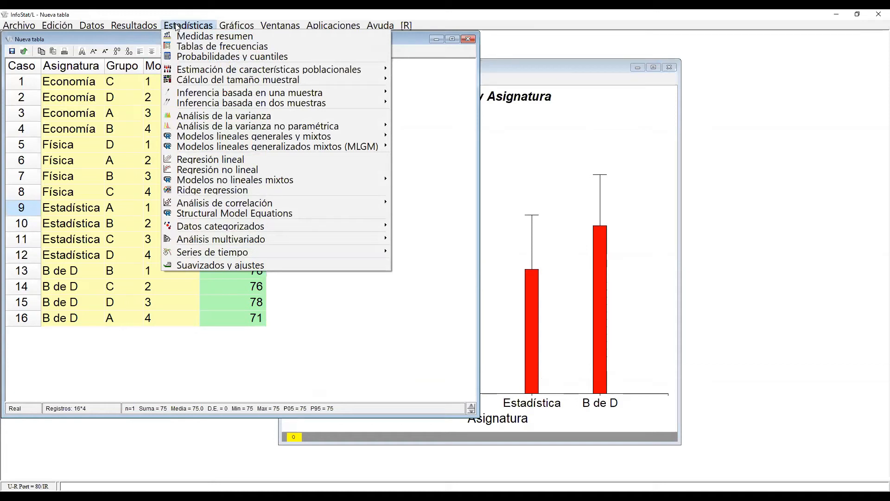
pyautogui.click(207, 117)
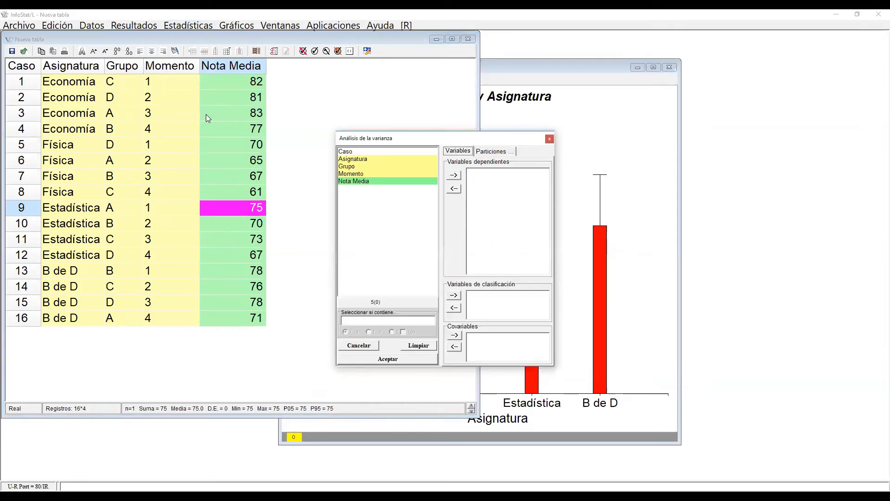
pyautogui.click(371, 179)
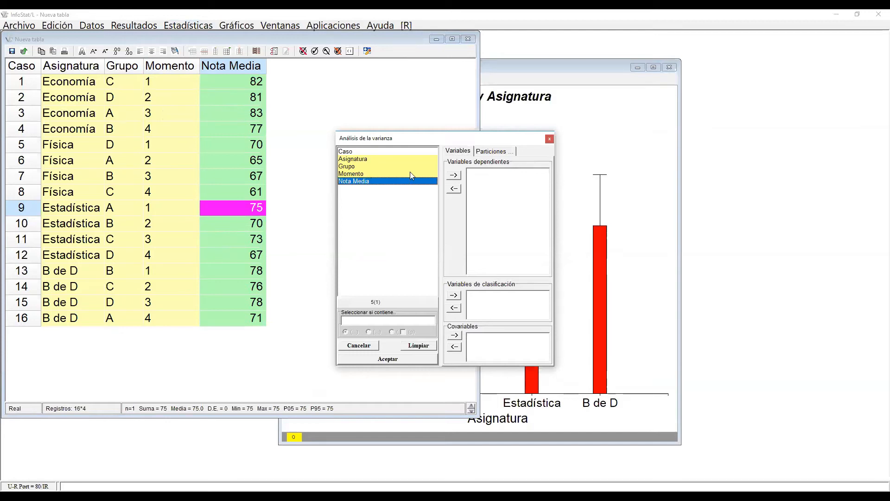
pyautogui.click(454, 175)
pyautogui.click(363, 160)
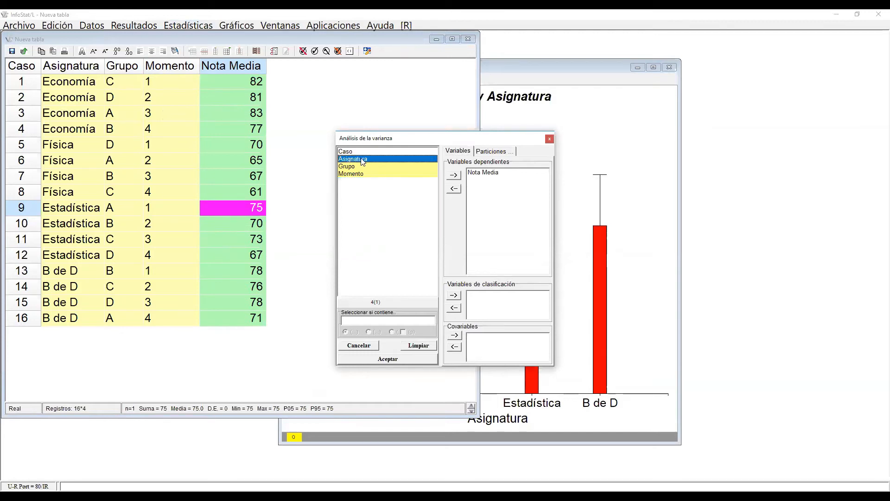
pyautogui.hotkey('shift', 'Down')
pyautogui.hotkey('shift', 'Down')
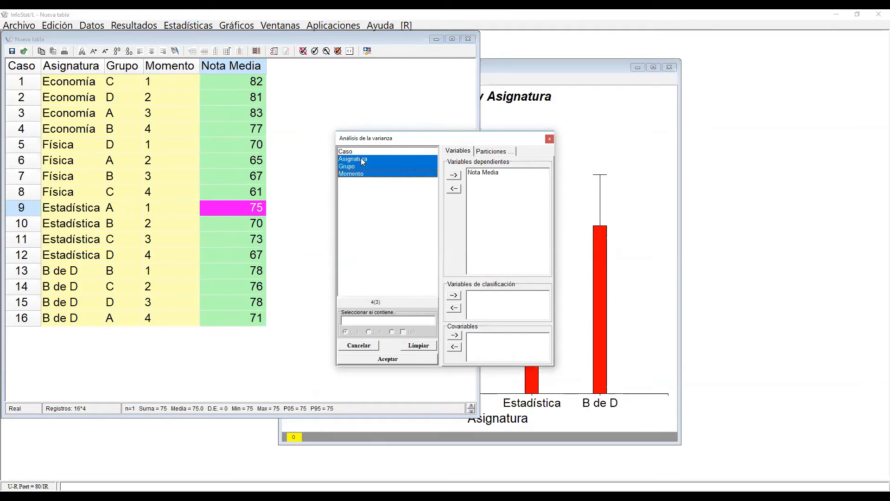
pyautogui.click(454, 295)
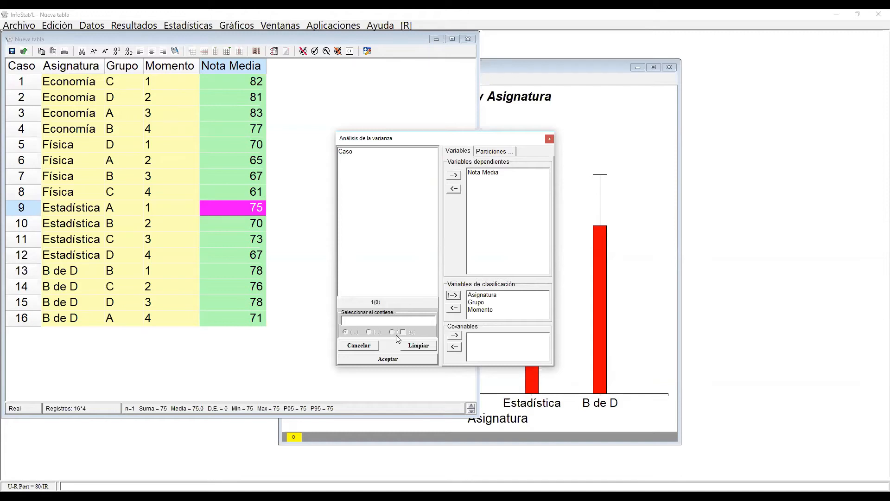
pyautogui.click(400, 360)
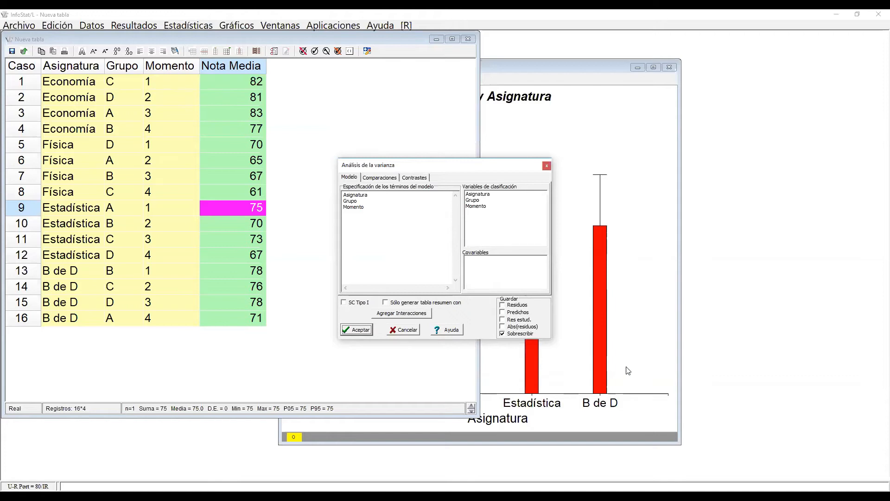
# - Set the analysis of variance to save the Residuos and Abs(residuos)
pyautogui.click(508, 306)
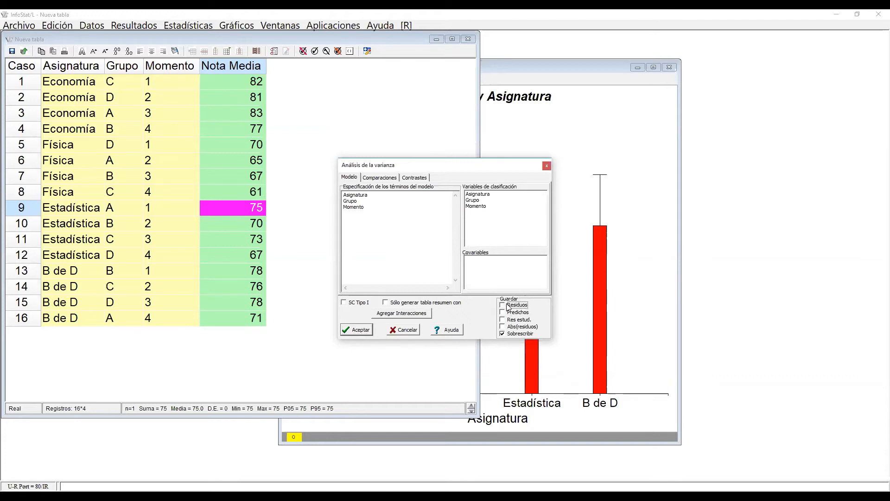
pyautogui.click(504, 327)
# - Choose LSD Fisher comparisons for the means of Asignatura, Grupo and Momento, and run the analysis of variance
pyautogui.click(371, 179)
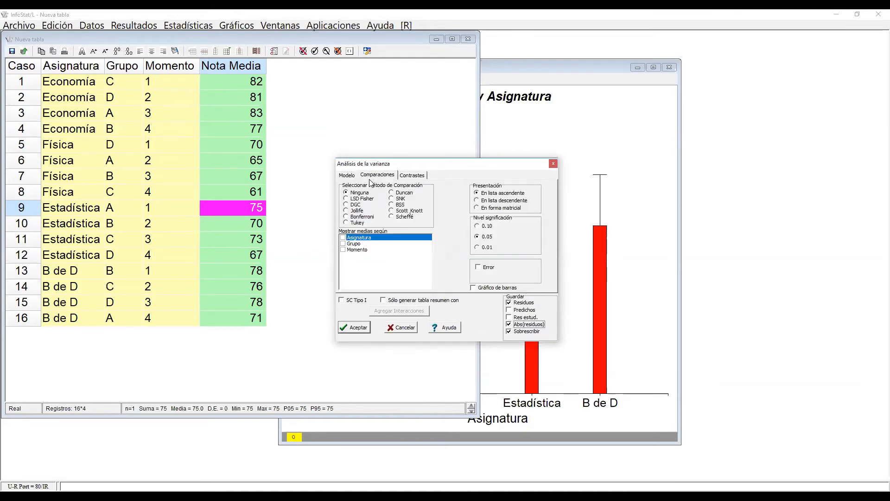
pyautogui.click(346, 199)
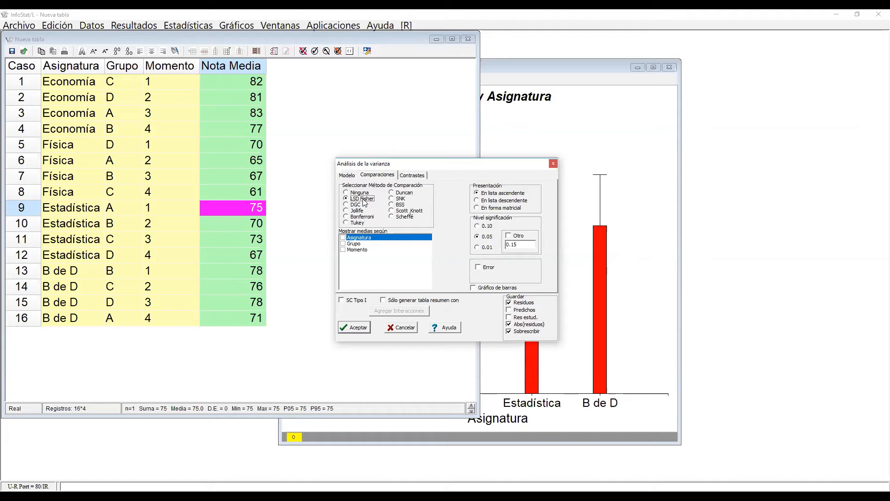
pyautogui.click(343, 237)
pyautogui.click(343, 244)
pyautogui.click(343, 249)
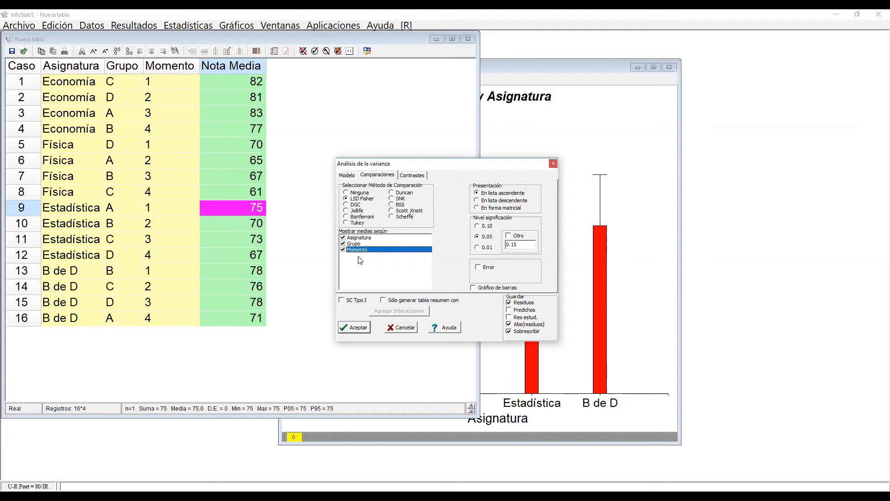
pyautogui.click(347, 176)
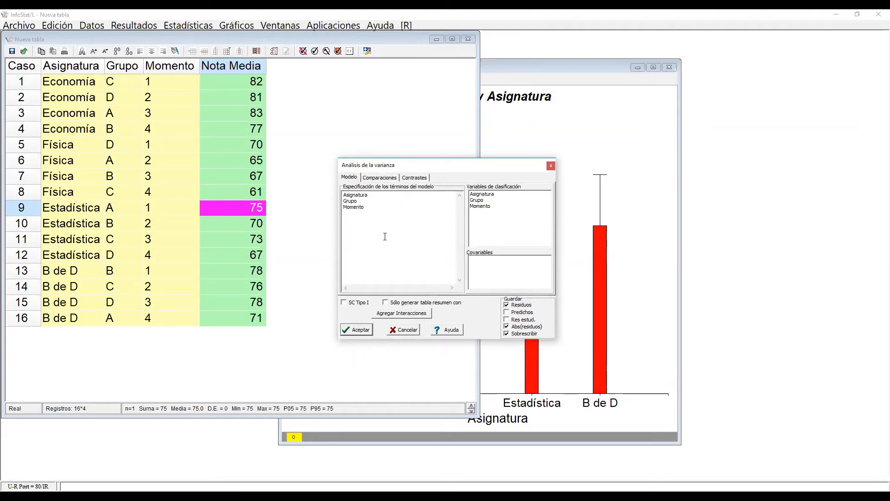
pyautogui.click(358, 334)
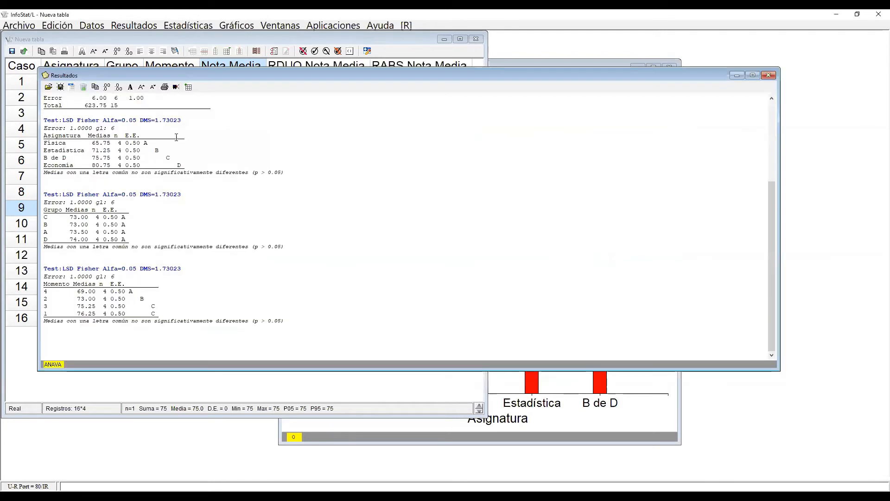
# - Increase the text size of the analysis results by four steps
pyautogui.click(143, 88)
pyautogui.click(142, 88)
pyautogui.click(143, 87)
pyautogui.click(142, 87)
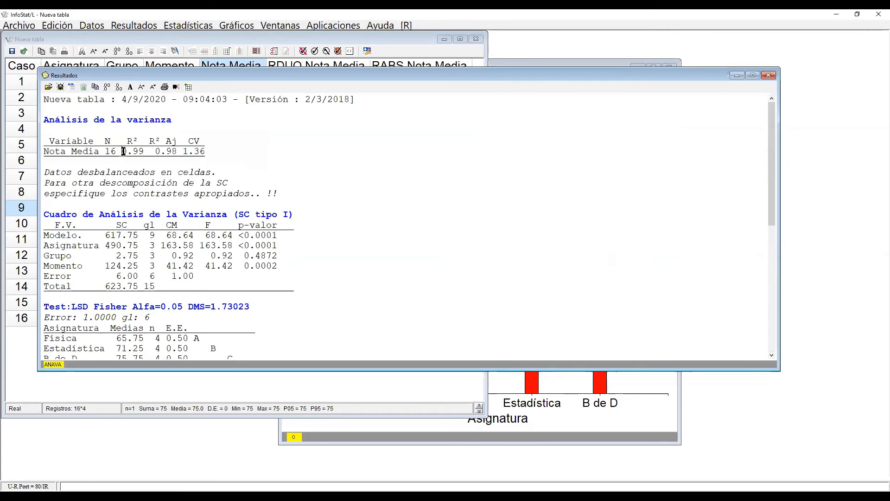
# - Examine the R² and CV of Nota Media and the p-values of Modelo, Asignatura, Grupo and Momento
pyautogui.moveTo(122, 151); pyautogui.dragTo(147, 154)
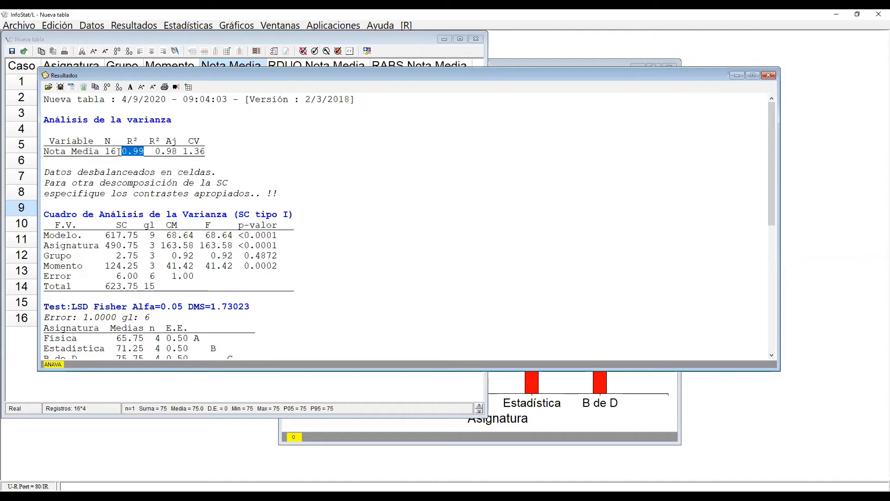
pyautogui.moveTo(182, 151); pyautogui.dragTo(211, 152)
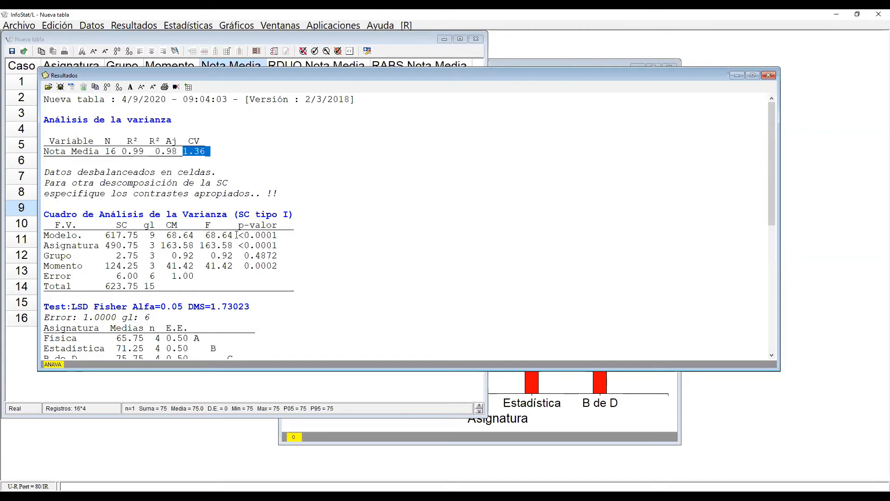
pyautogui.moveTo(238, 236); pyautogui.dragTo(284, 237)
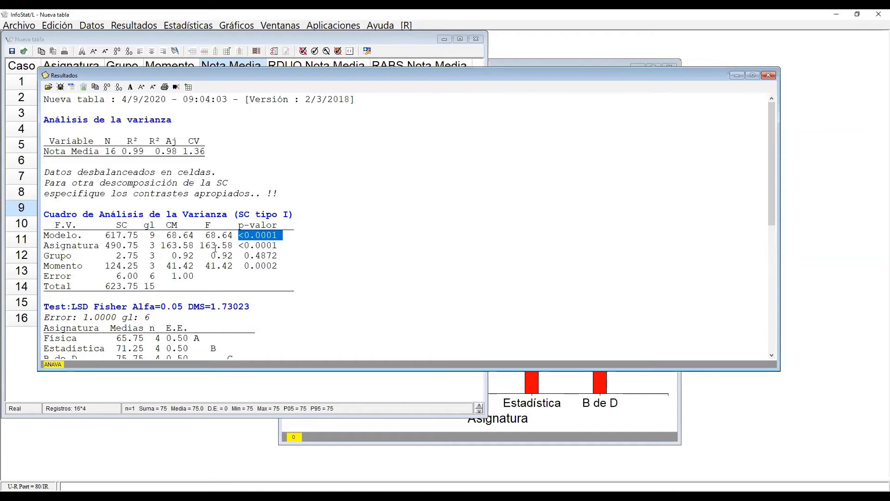
pyautogui.moveTo(239, 245); pyautogui.dragTo(294, 247)
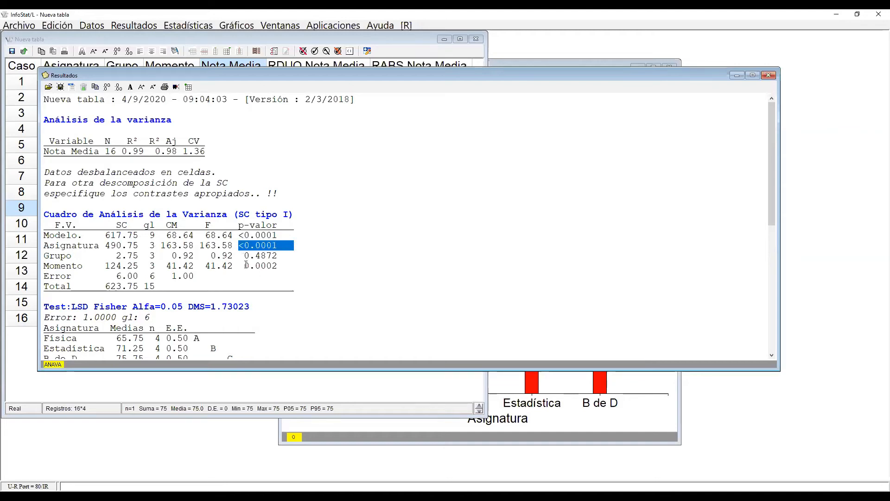
pyautogui.moveTo(238, 256); pyautogui.dragTo(296, 255)
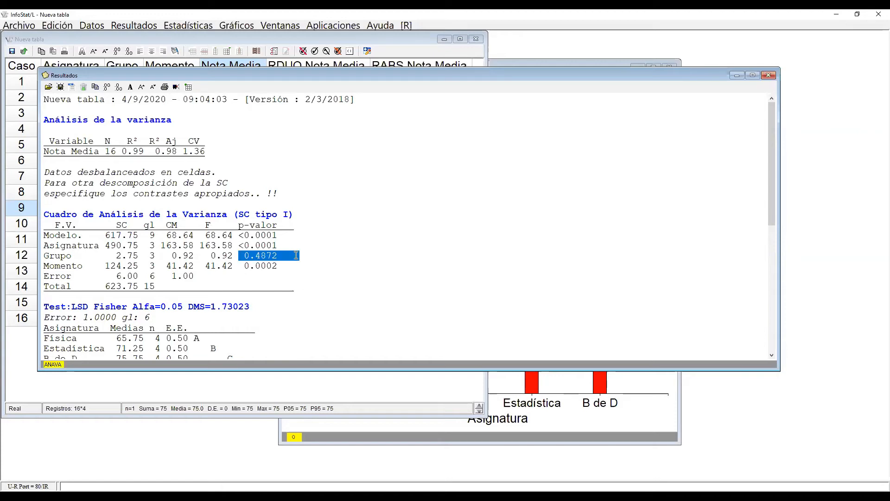
pyautogui.moveTo(244, 265); pyautogui.dragTo(311, 268)
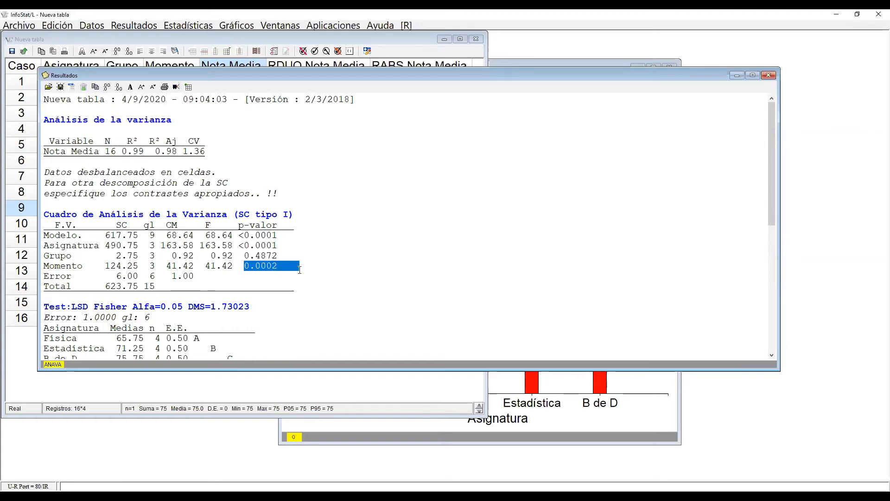
pyautogui.click(239, 236)
pyautogui.moveTo(239, 236); pyautogui.dragTo(298, 237)
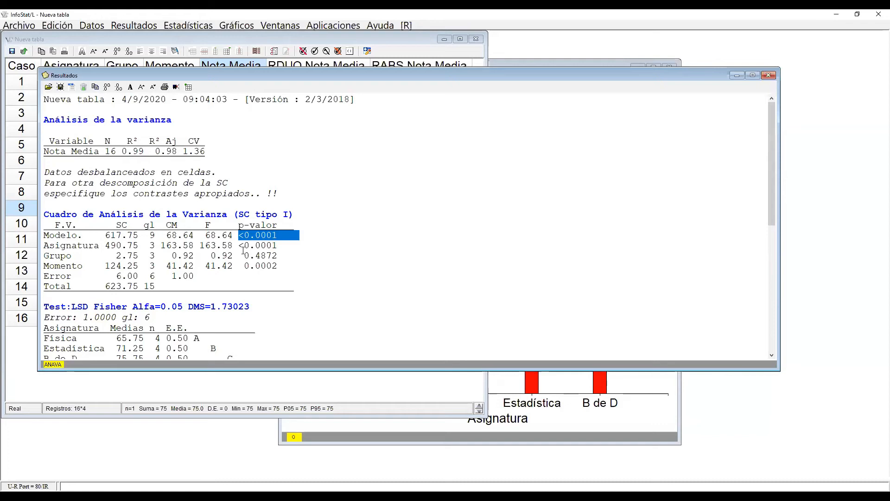
pyautogui.moveTo(239, 246); pyautogui.dragTo(283, 250)
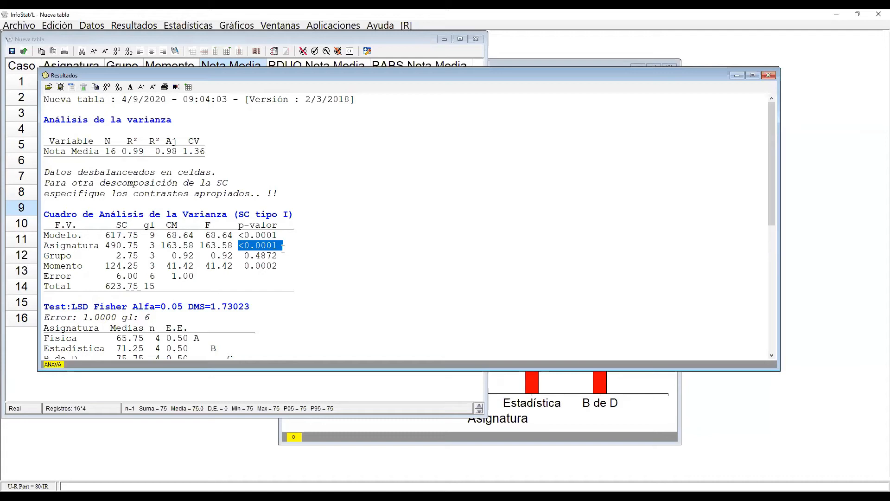
pyautogui.moveTo(243, 256); pyautogui.dragTo(291, 260)
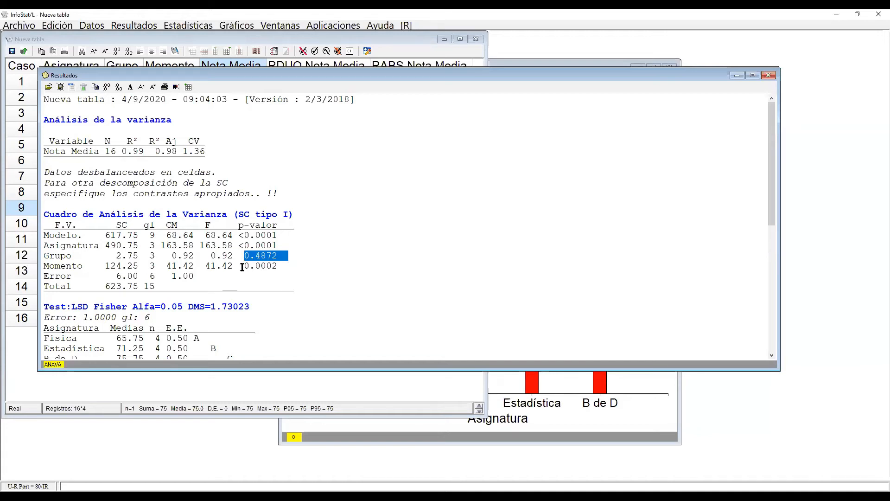
pyautogui.moveTo(241, 267); pyautogui.dragTo(287, 266)
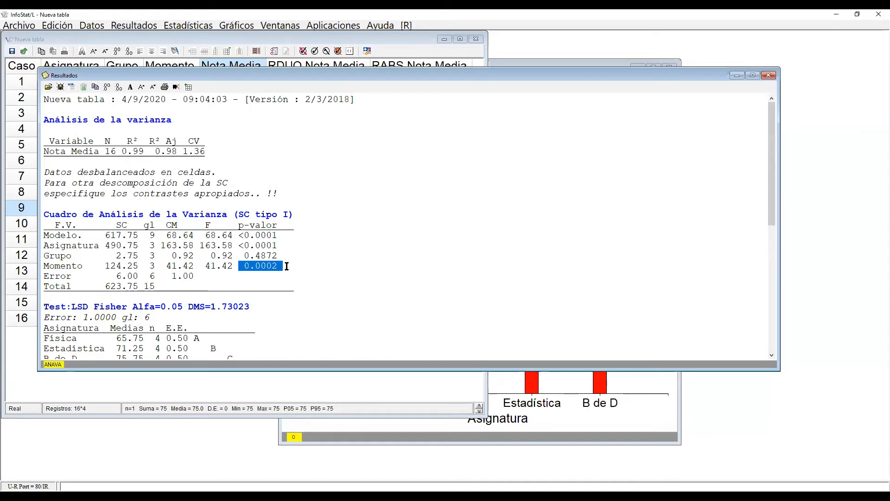
# - Review the LSD Fisher mean comparison tables for Asignatura, Grupo and Momento
pyautogui.scroll(-5, 194, 247)
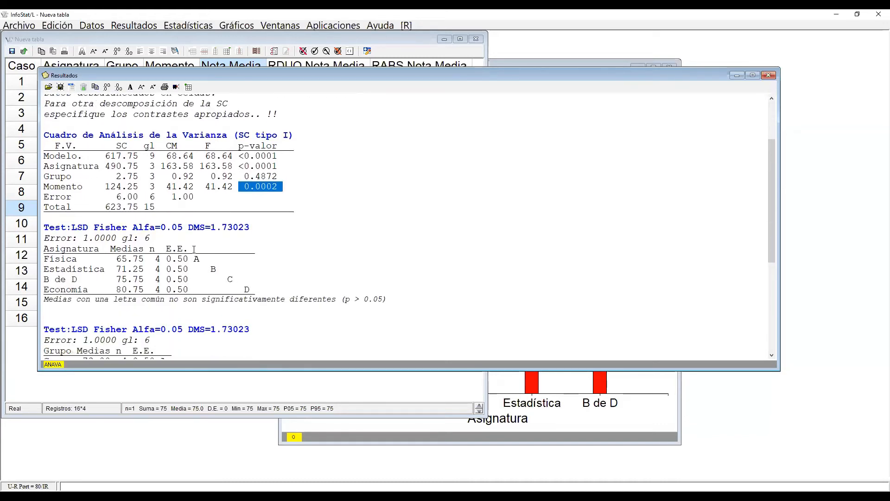
pyautogui.scroll(-1, 194, 251)
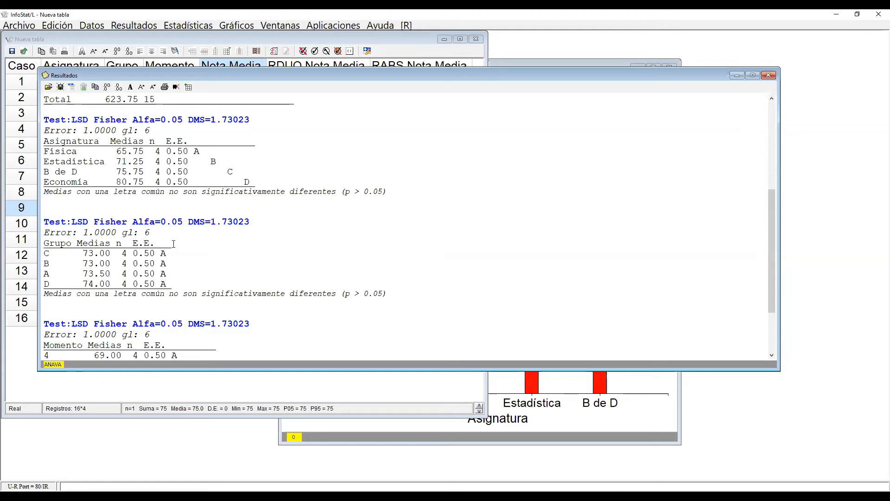
pyautogui.scroll(-2, 179, 274)
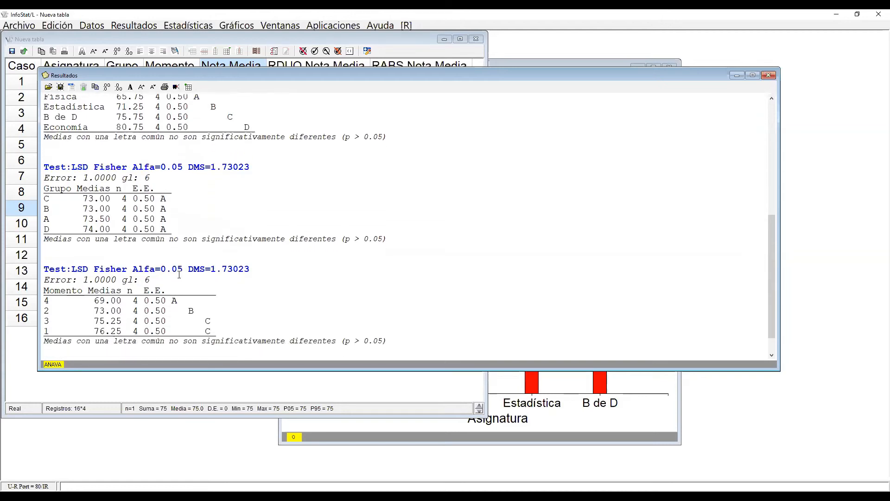
pyautogui.scroll(-1, 179, 275)
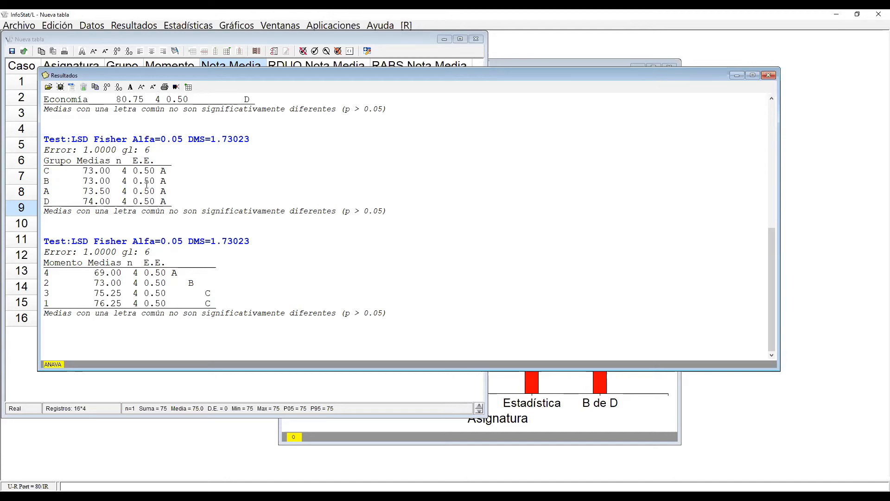
pyautogui.scroll(2, 210, 222)
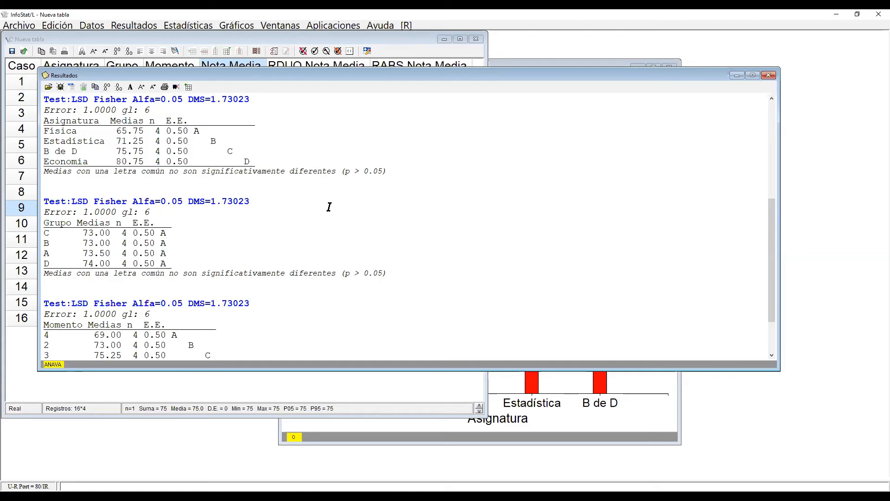
# - Return to the data table and colour the RDUO Nota Media column yellow
pyautogui.click(237, 393)
pyautogui.click(320, 68)
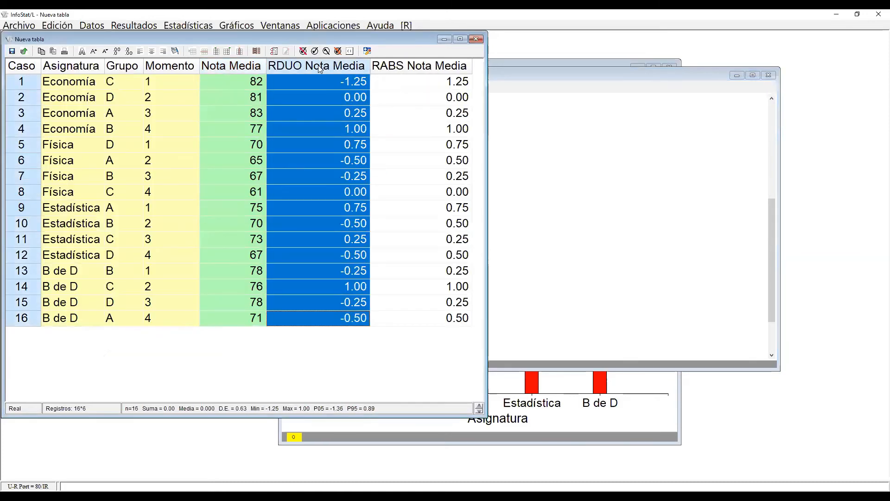
pyautogui.rightClick(320, 68)
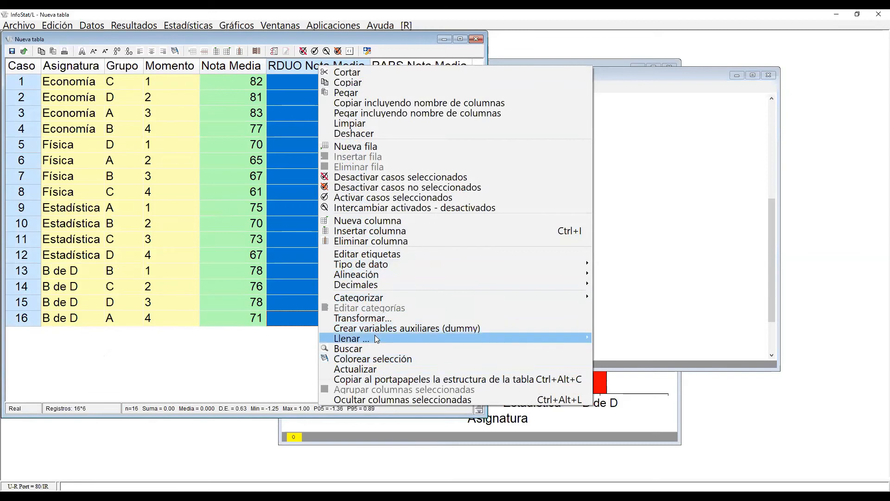
pyautogui.click(377, 359)
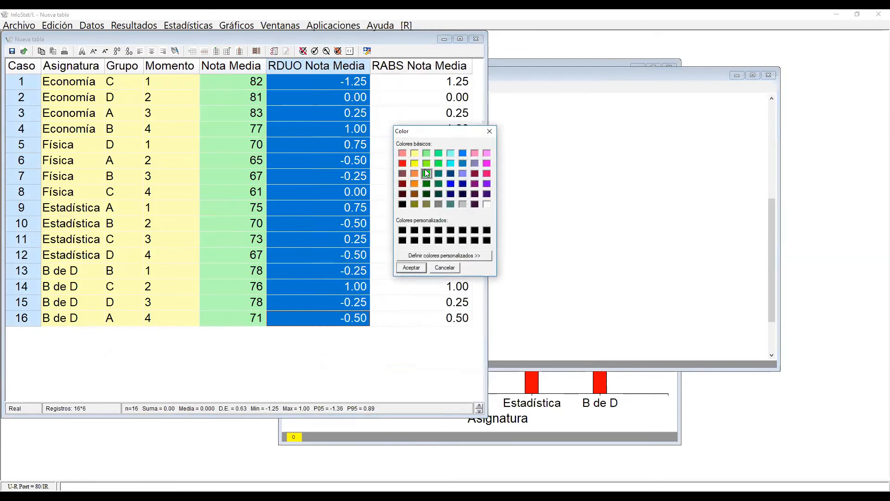
pyautogui.click(415, 163)
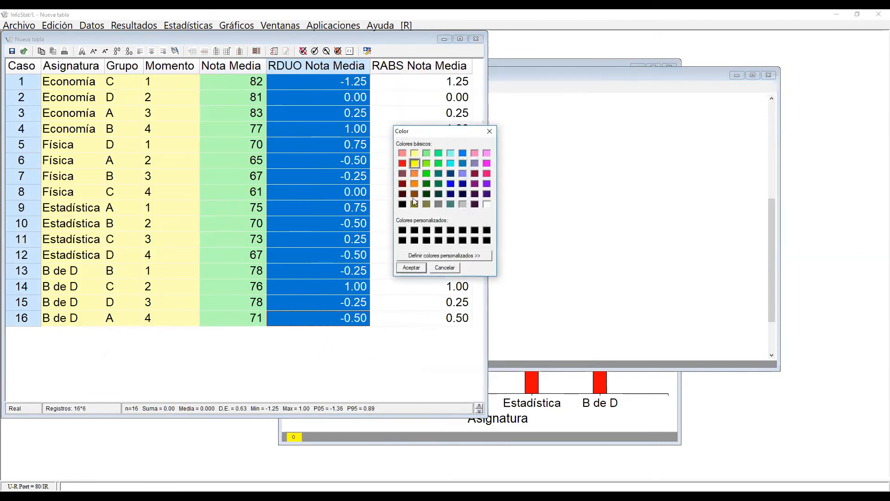
pyautogui.click(405, 268)
# - Colour the RABS Nota Media column blue
pyautogui.click(431, 68)
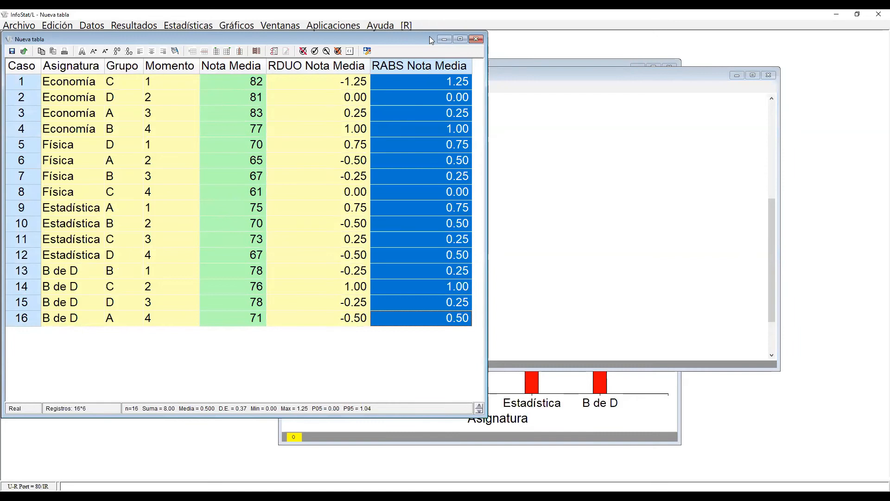
pyautogui.click(340, 82)
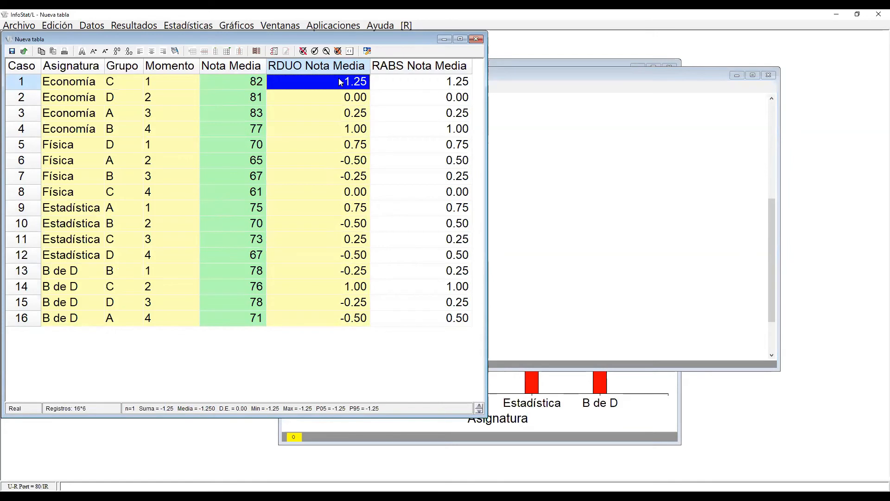
pyautogui.click(420, 70)
pyautogui.rightClick(420, 70)
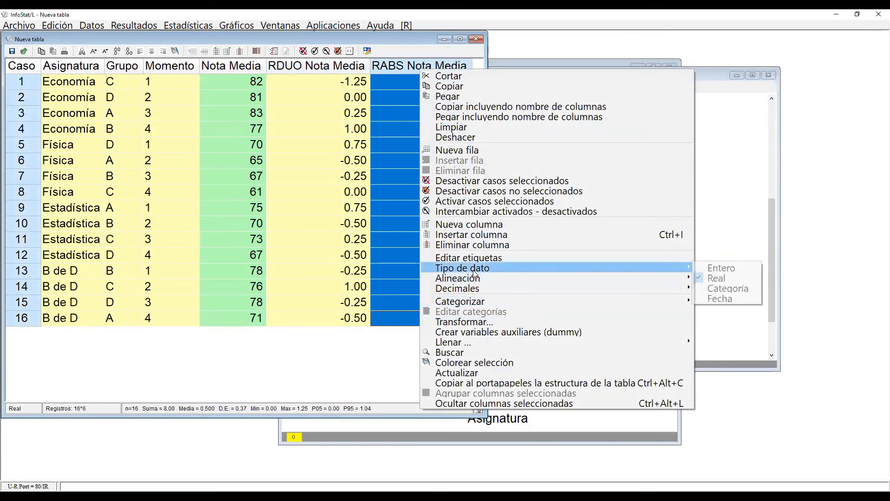
pyautogui.click(458, 361)
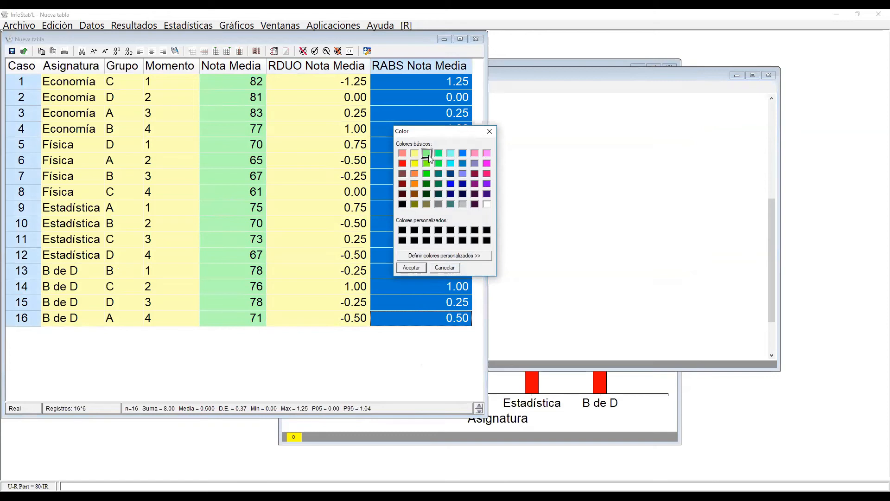
pyautogui.click(462, 155)
pyautogui.click(409, 268)
pyautogui.click(410, 151)
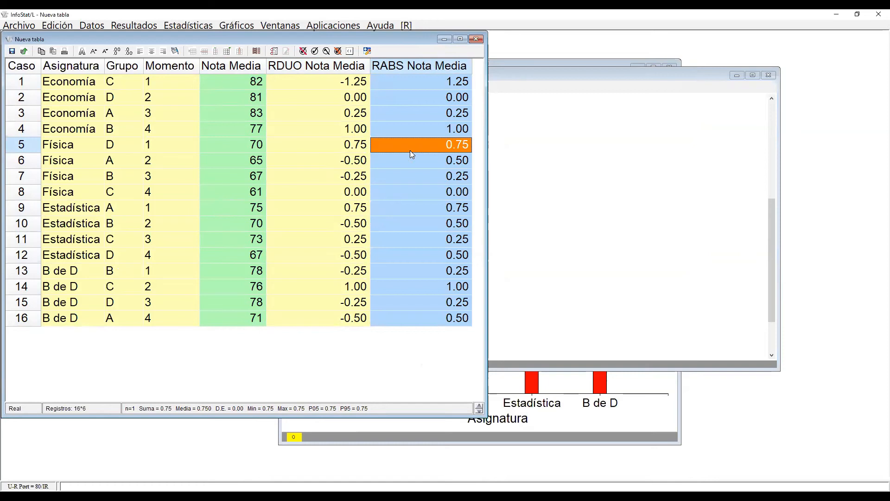
pyautogui.click(419, 82)
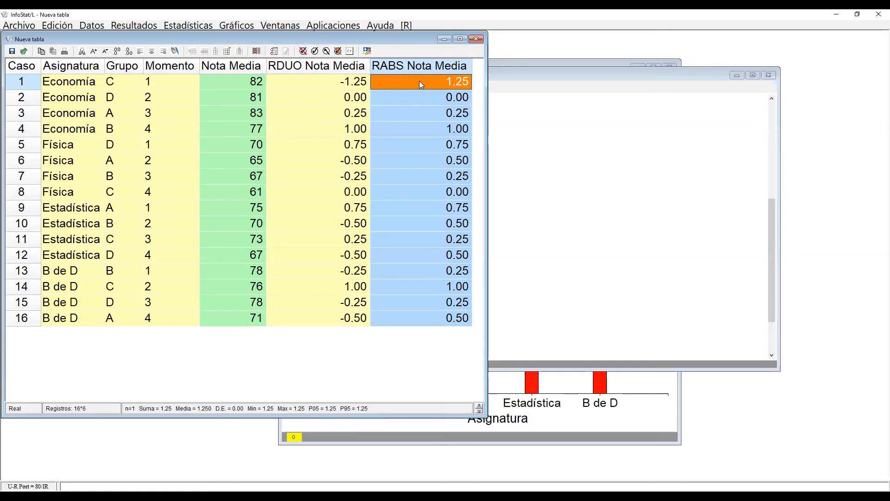
# - Create a Q-Q plot of RDUO Nota Media against the Normal distribution, with the y=x line shown
pyautogui.click(322, 69)
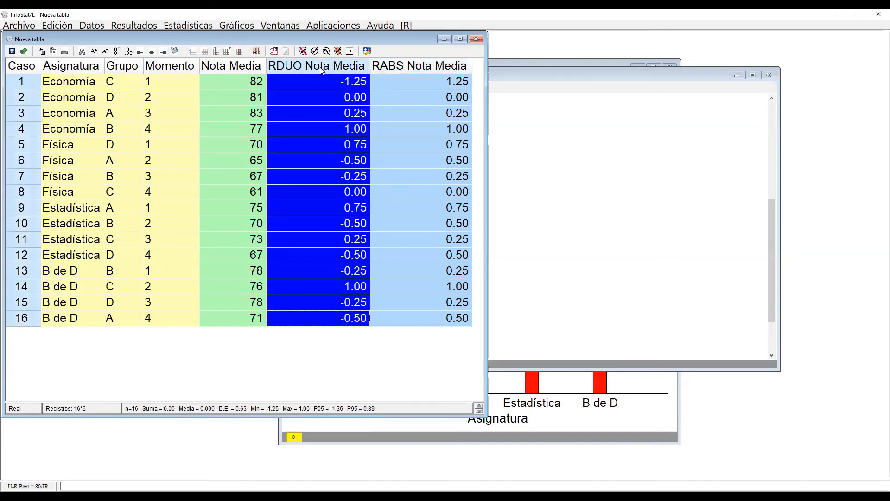
pyautogui.click(228, 26)
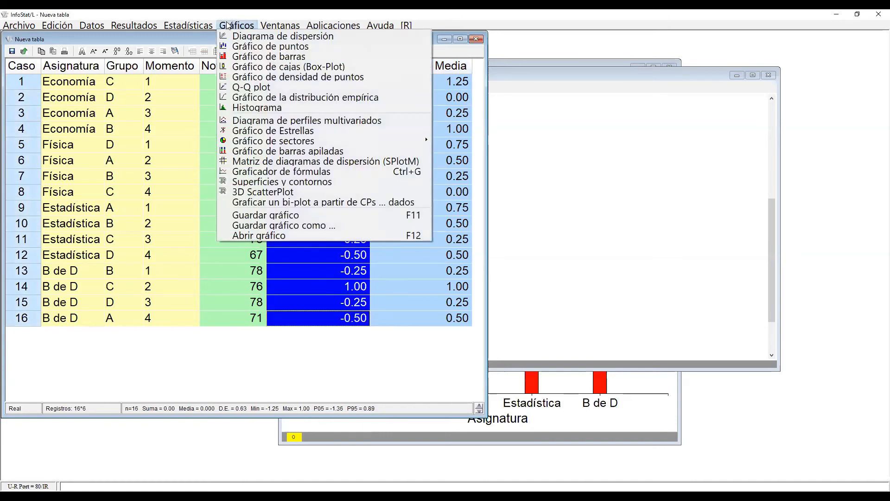
pyautogui.click(262, 88)
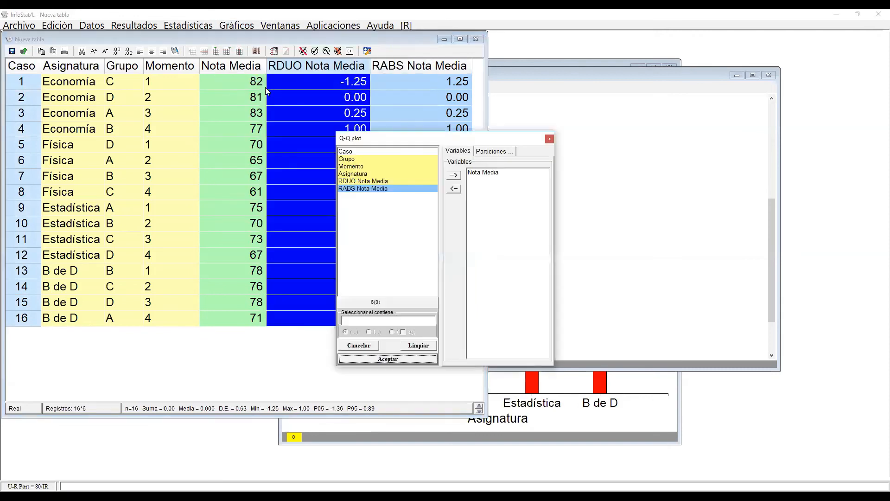
pyautogui.click(356, 181)
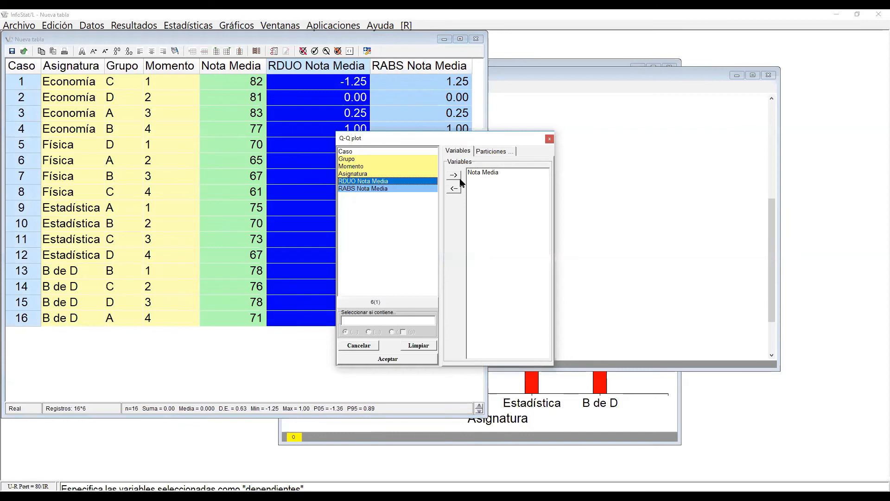
pyautogui.click(428, 347)
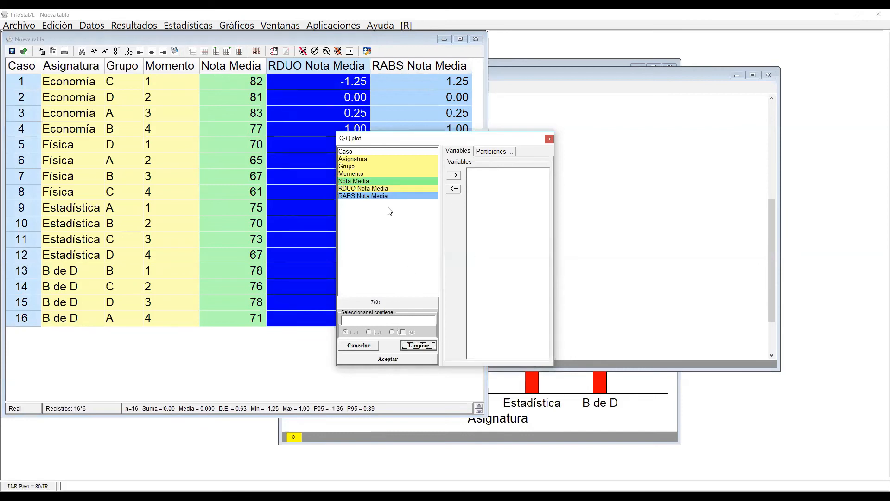
pyautogui.click(389, 188)
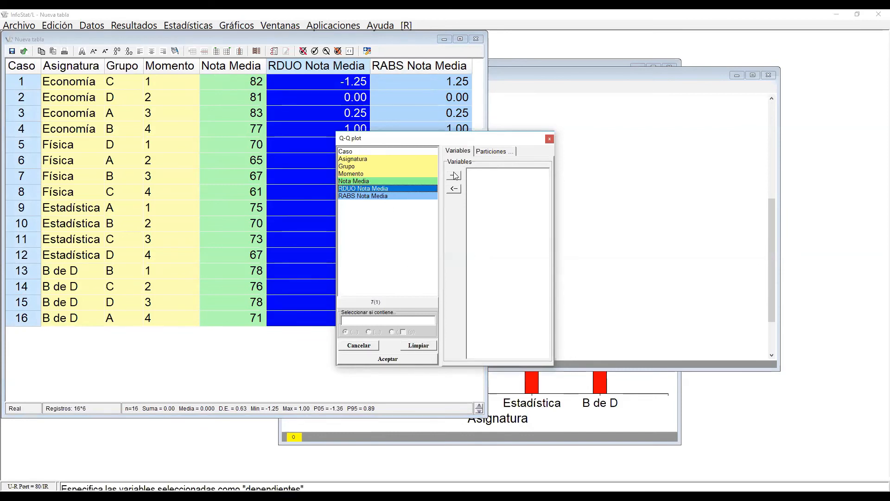
pyautogui.click(456, 178)
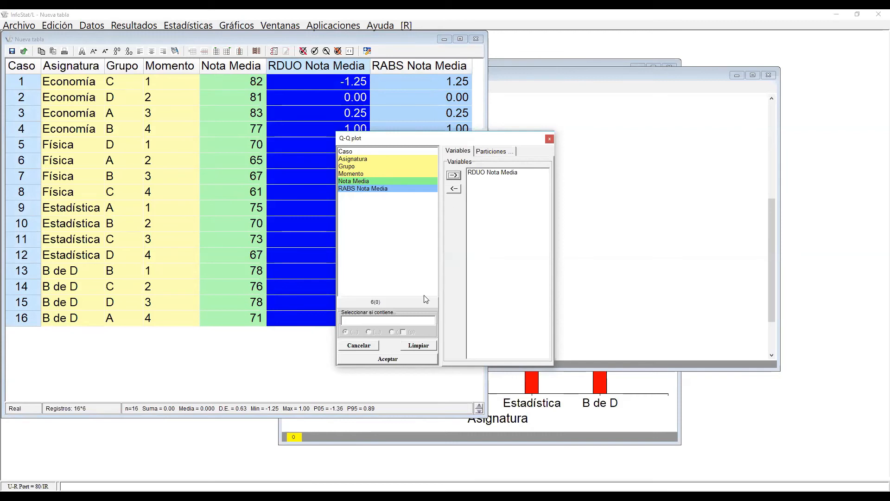
pyautogui.click(393, 361)
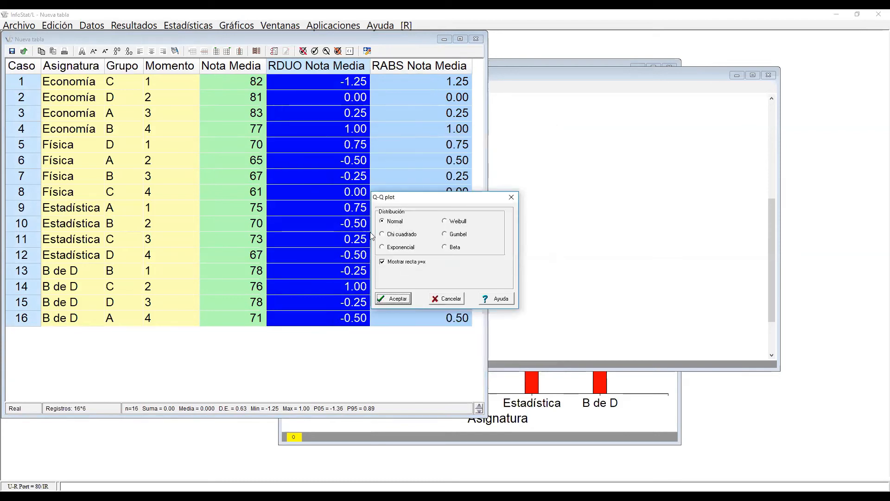
pyautogui.click(400, 301)
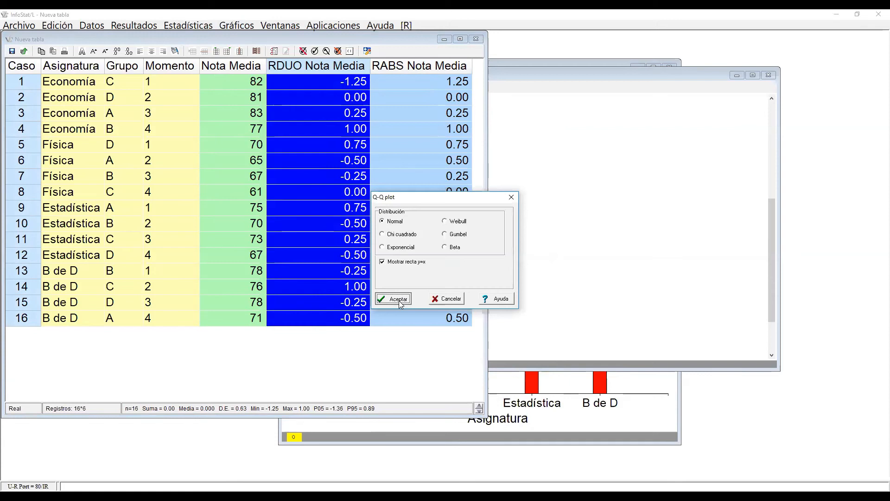
# - Set the Q-Q plot's point size to 17 and thicken the Recta Y=X line to 4 points
pyautogui.click(115, 120)
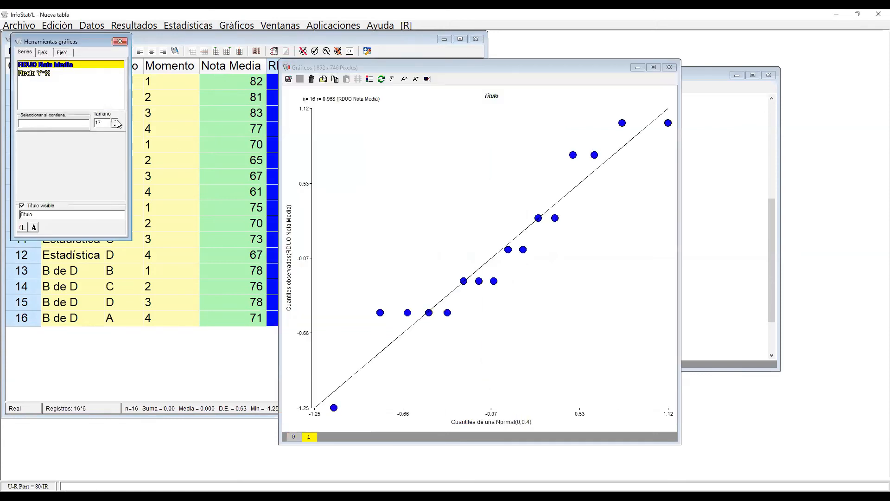
pyautogui.click(46, 73)
pyautogui.rightClick(48, 73)
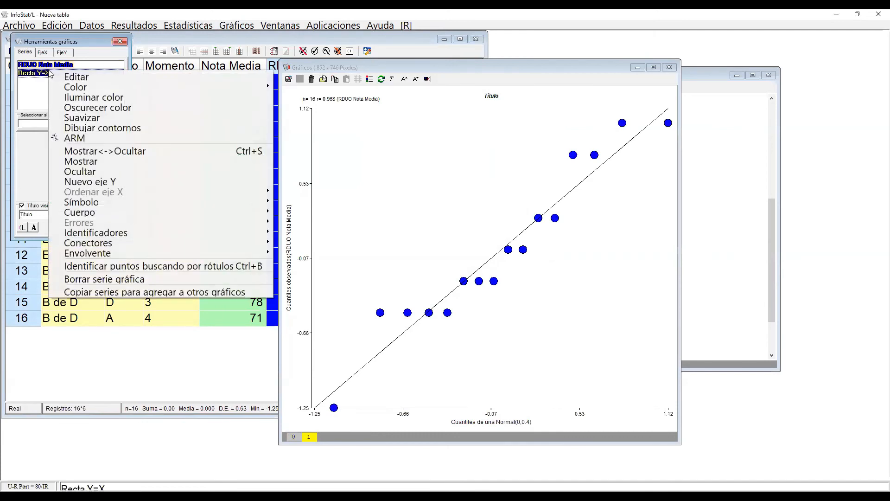
pyautogui.moveTo(110, 214)
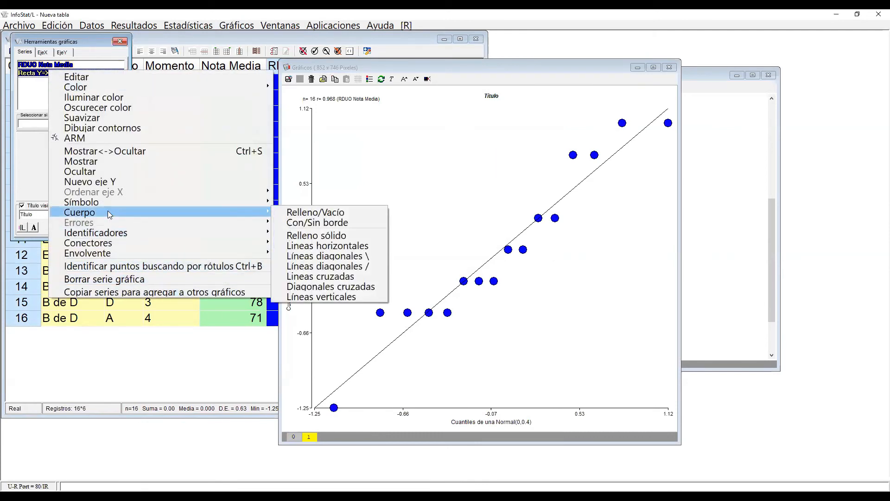
pyautogui.moveTo(170, 205)
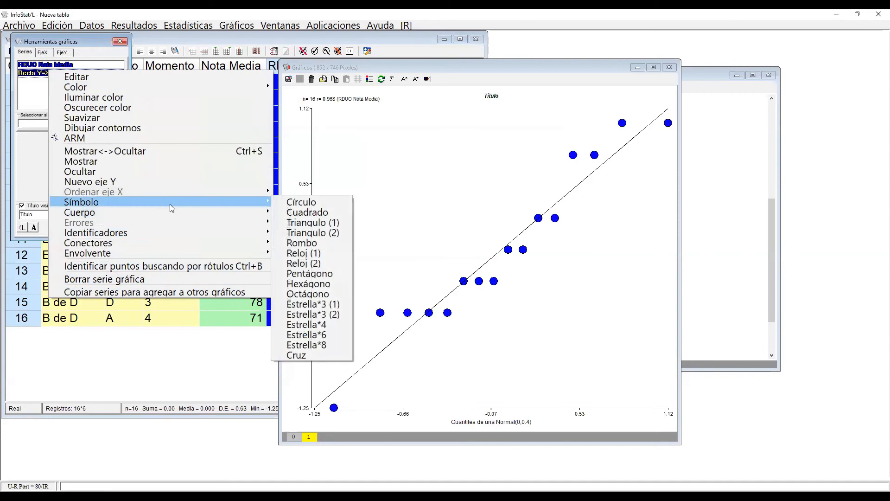
pyautogui.moveTo(171, 234)
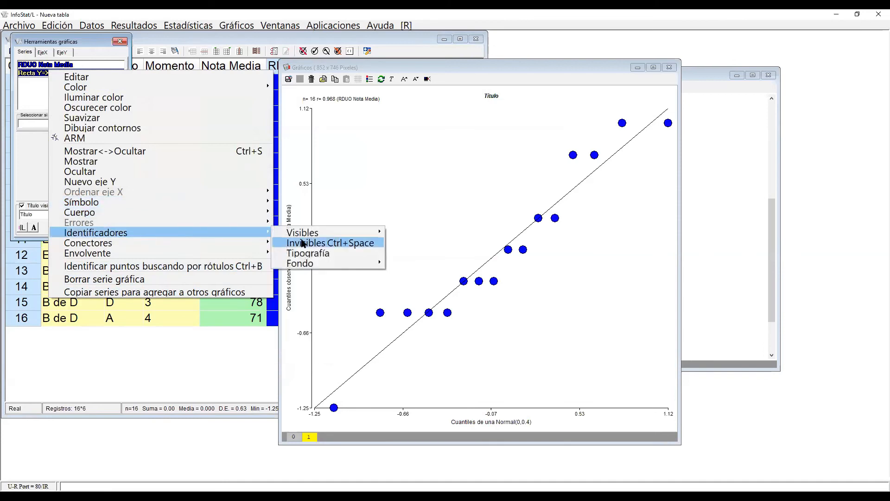
pyautogui.moveTo(265, 243)
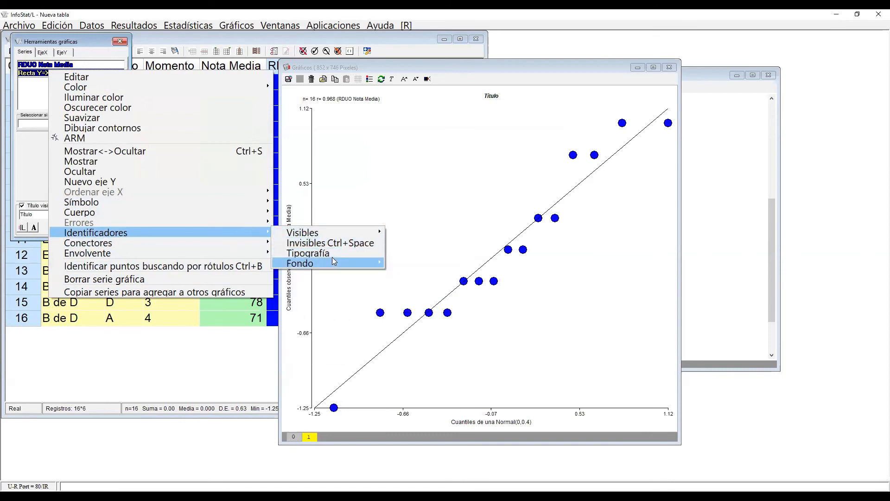
pyautogui.moveTo(334, 261)
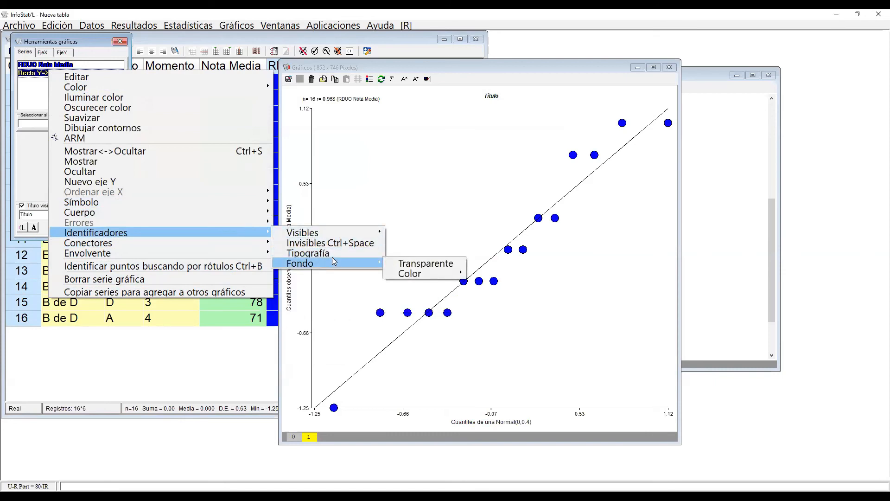
pyautogui.moveTo(213, 243)
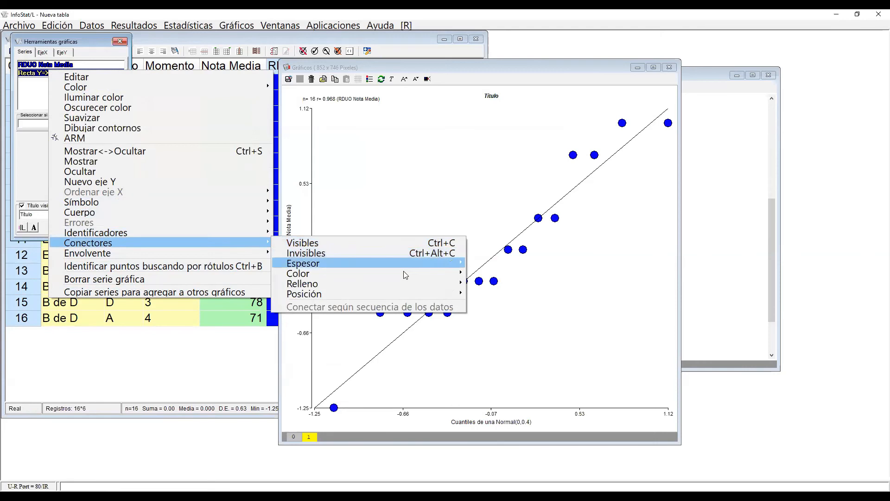
pyautogui.moveTo(450, 268)
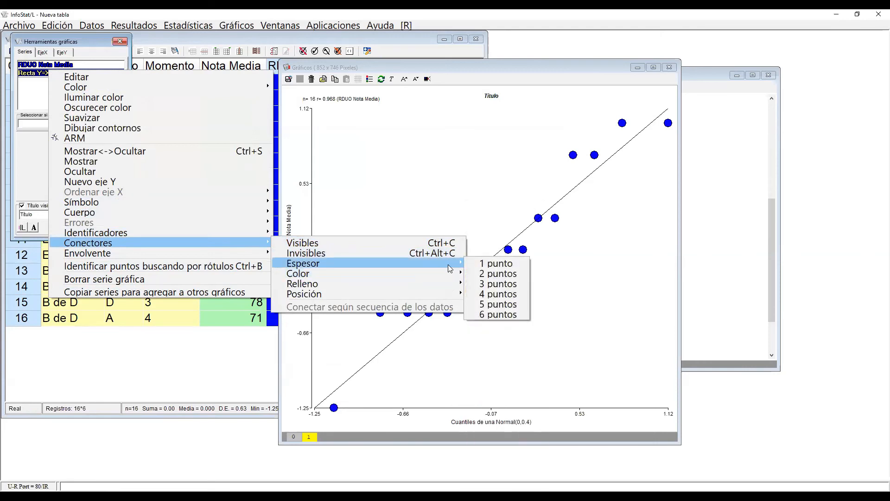
pyautogui.click(500, 294)
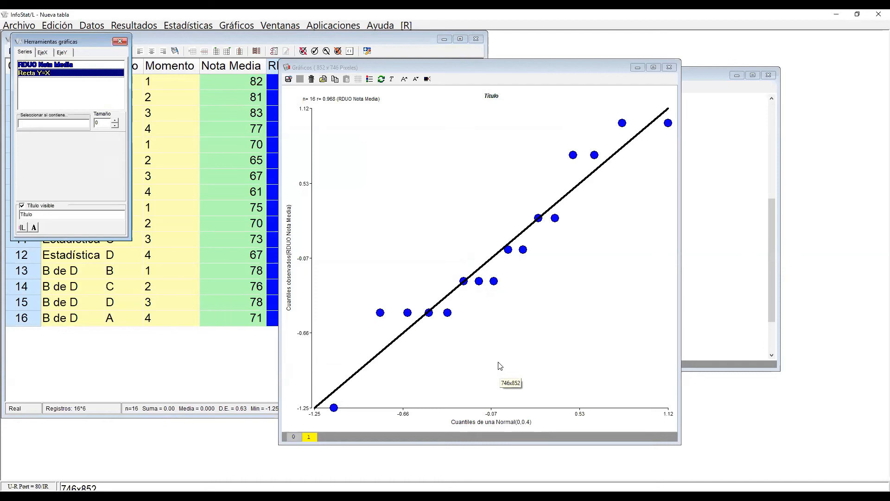
# - Enlarge the Q-Q plot's text by five increments, resize its window to 999 x 810 pixels and reposition it
pyautogui.click(404, 79)
pyautogui.click(404, 79)
pyautogui.click(404, 79)
pyautogui.click(404, 79)
pyautogui.click(404, 78)
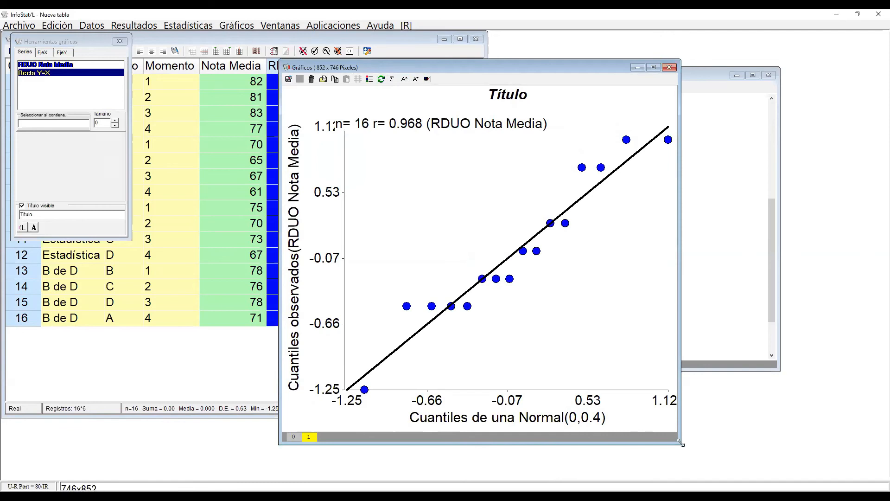
pyautogui.moveTo(681, 443); pyautogui.dragTo(749, 473)
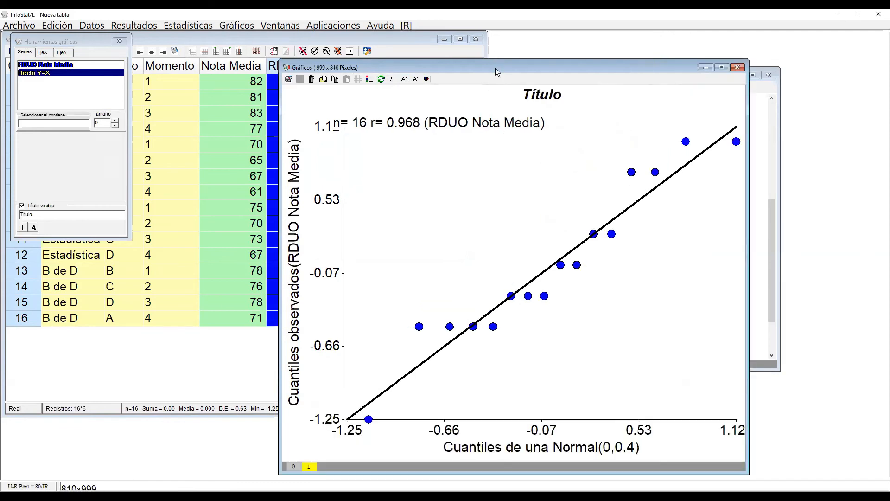
pyautogui.moveTo(496, 68); pyautogui.dragTo(482, 36)
# - Title the Q-Q plot "Prueba de Normalidad de Residuos"
pyautogui.moveTo(40, 215); pyautogui.dragTo(2, 217)
pyautogui.write('P')
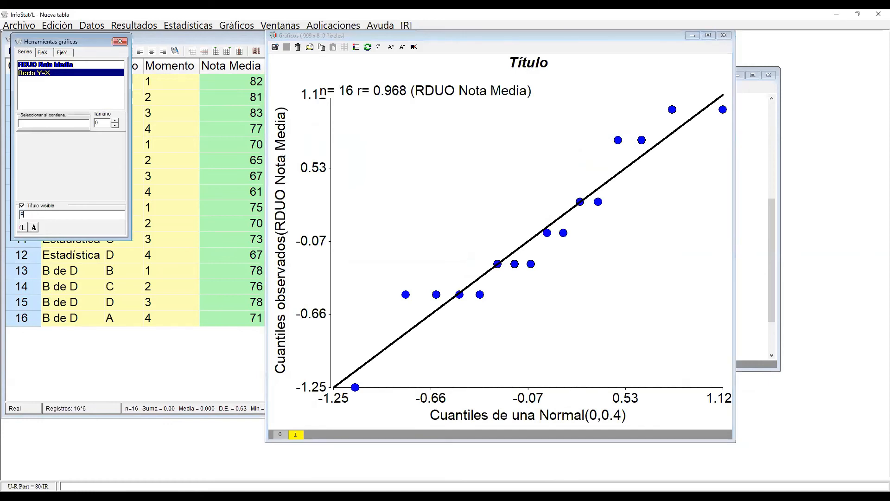
pyautogui.write('rueba de Normalidad de Residu')
pyautogui.write('os')
pyautogui.press('Return')
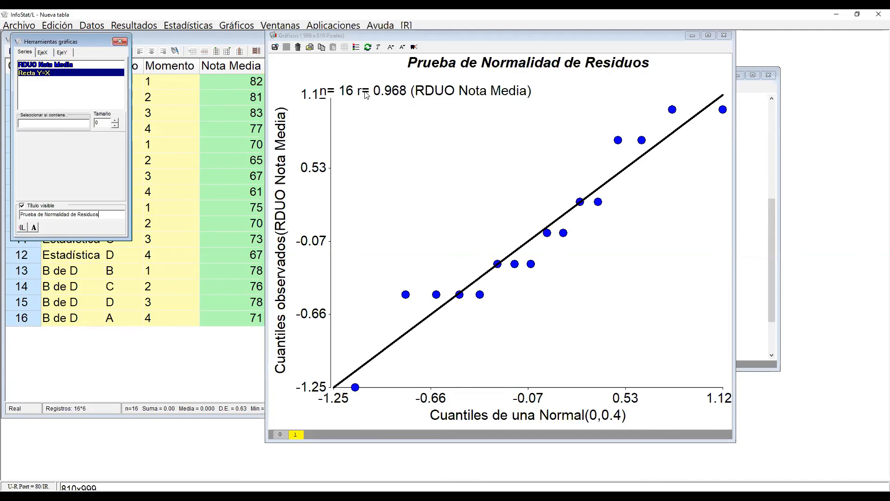
pyautogui.click(877, 406)
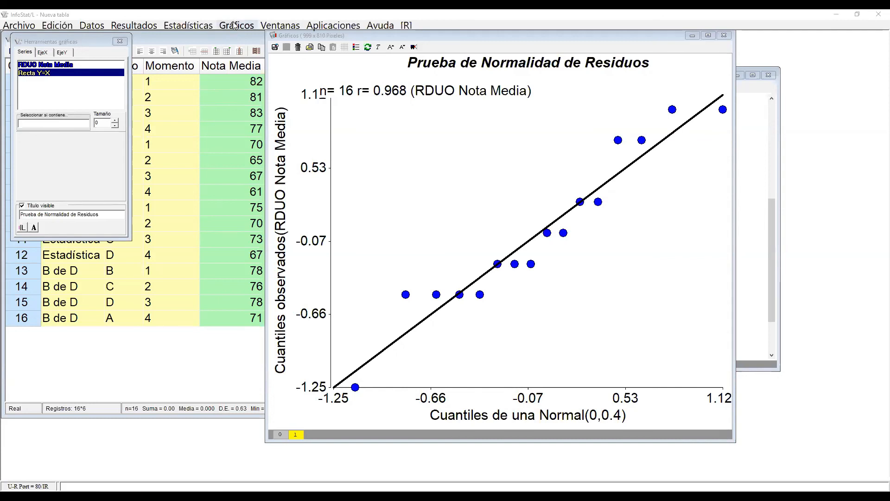
# - Run an analysis of variance with RABS Nota Media as dependent variable and Asignatura, Grupo and Momento as classification variables
pyautogui.click(185, 26)
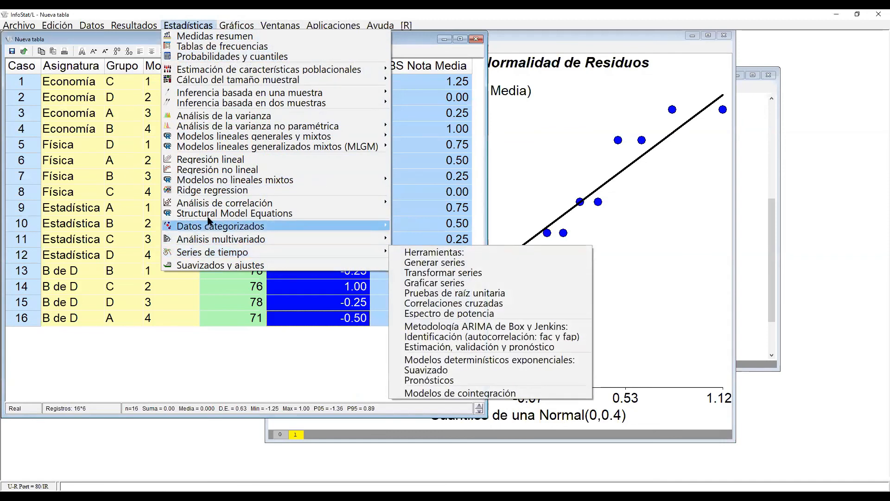
pyautogui.click(224, 116)
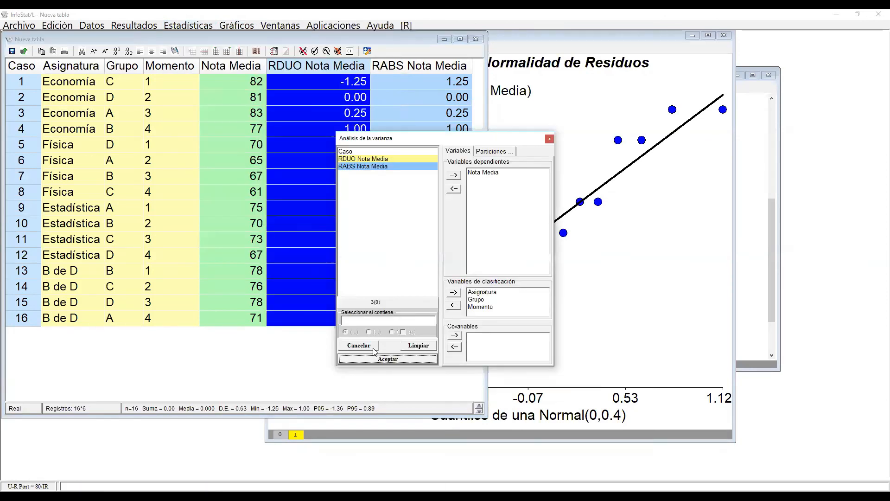
pyautogui.click(418, 346)
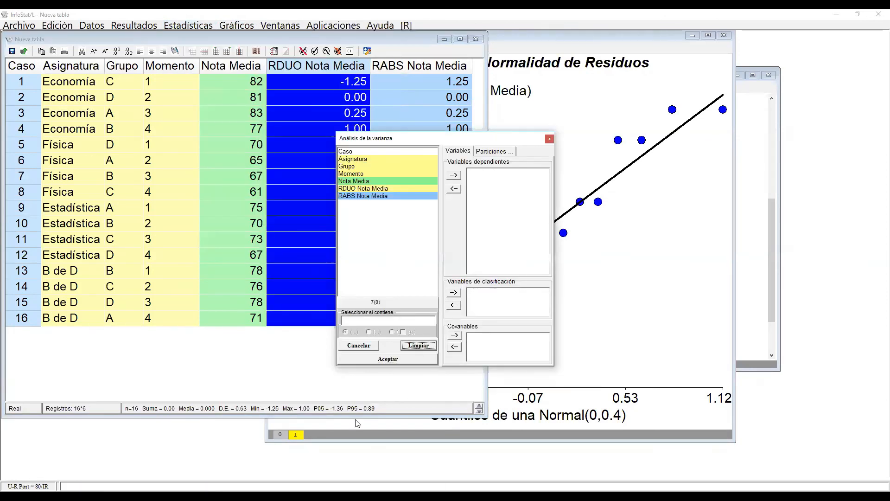
pyautogui.click(356, 199)
pyautogui.click(454, 175)
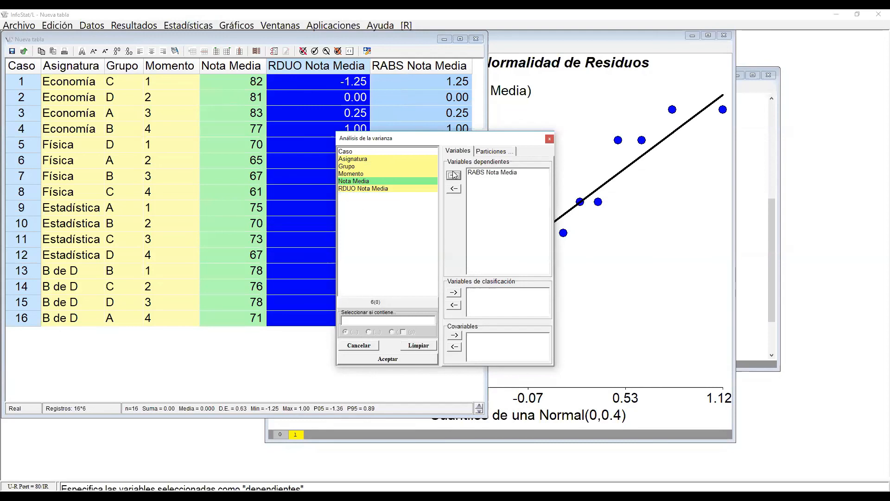
pyautogui.moveTo(360, 162); pyautogui.dragTo(365, 179)
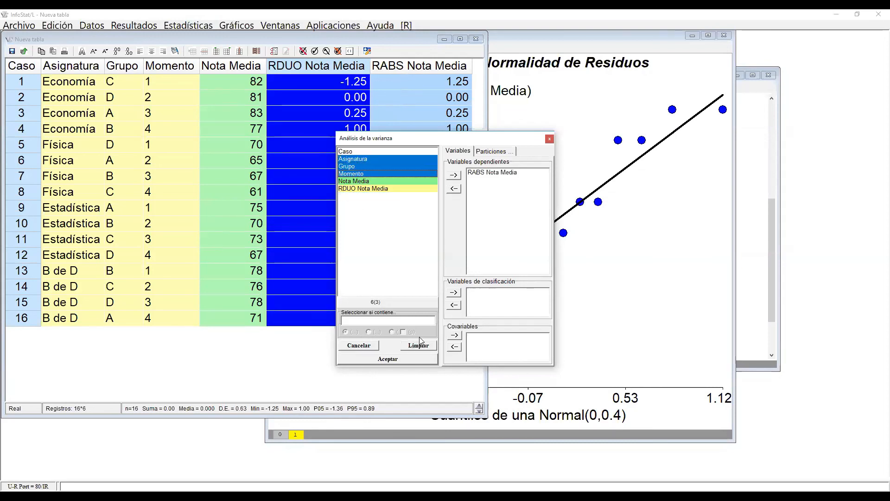
pyautogui.click(455, 292)
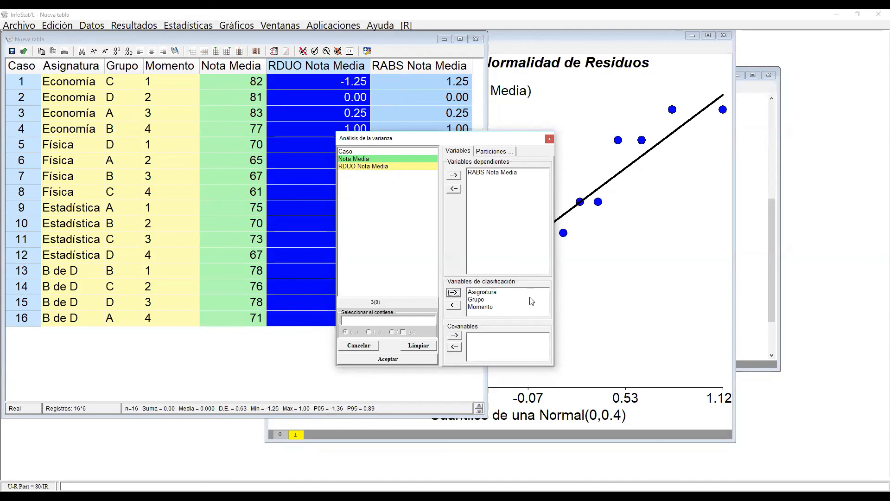
pyautogui.click(390, 360)
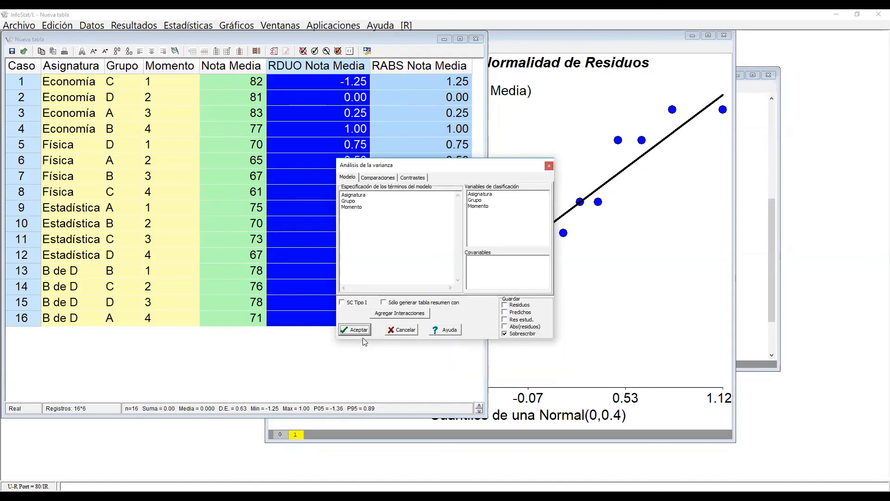
pyautogui.click(358, 331)
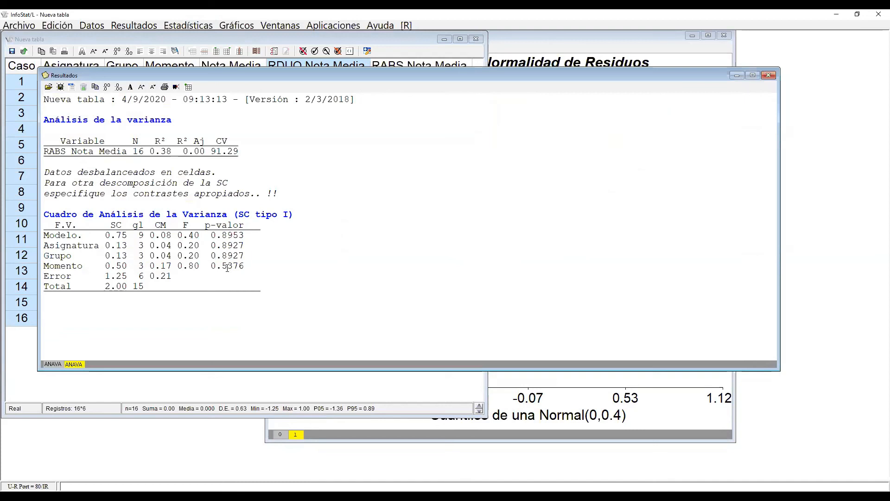
# - Examine the p-values of the RABS Nota Media analysis, the LSD Fisher comparison of Asignatura for Nota Media, and the Q-Q plot
pyautogui.moveTo(209, 239); pyautogui.dragTo(263, 239)
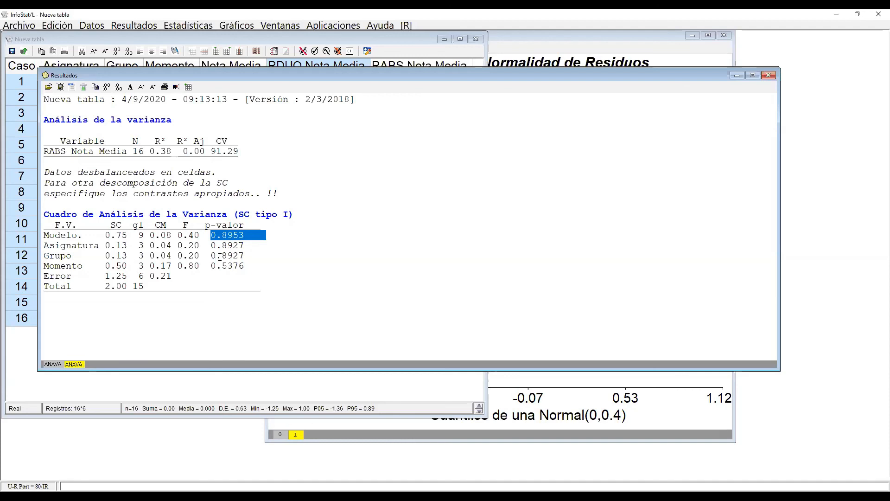
pyautogui.click(51, 365)
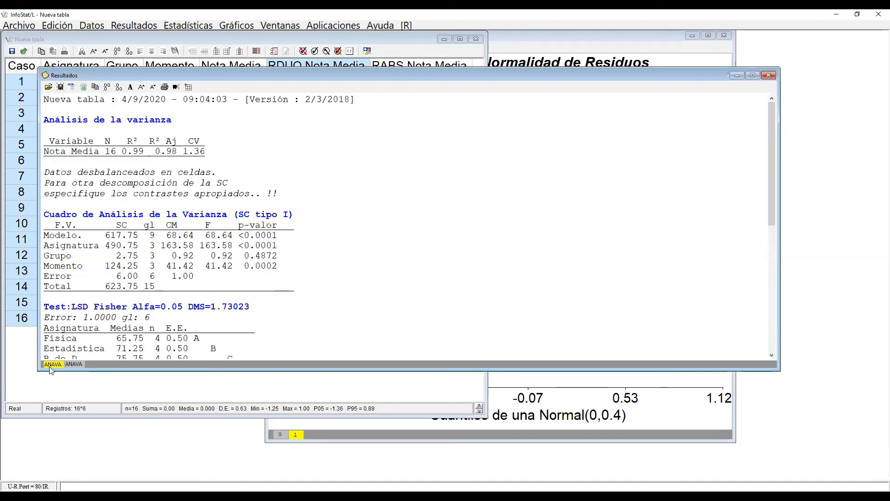
pyautogui.scroll(-4, 209, 255)
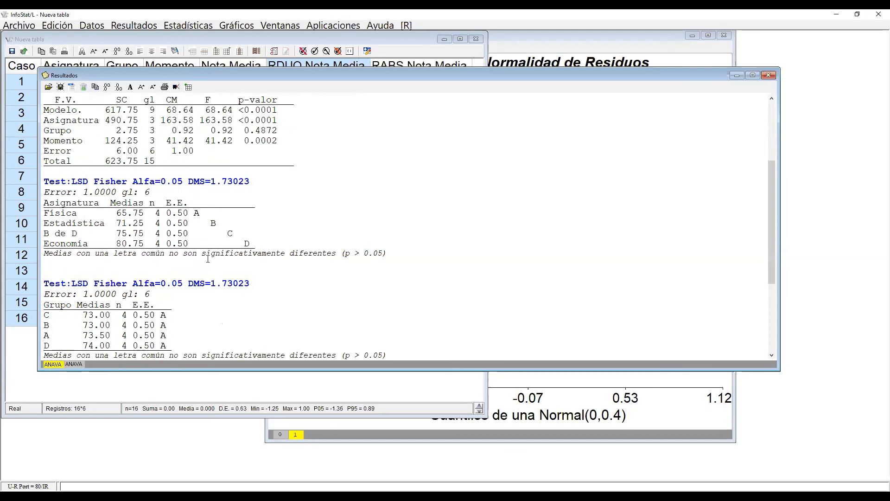
pyautogui.scroll(-1, 208, 259)
pyautogui.scroll(1, 164, 292)
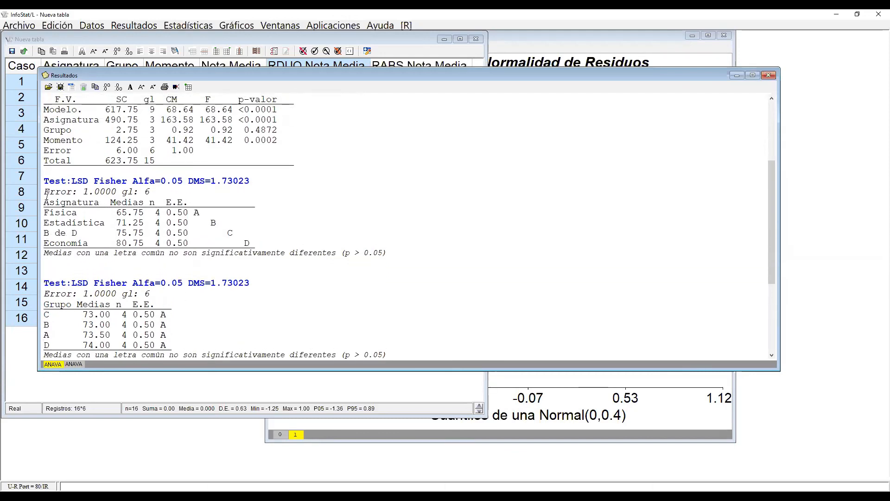
pyautogui.moveTo(184, 213); pyautogui.dragTo(266, 253)
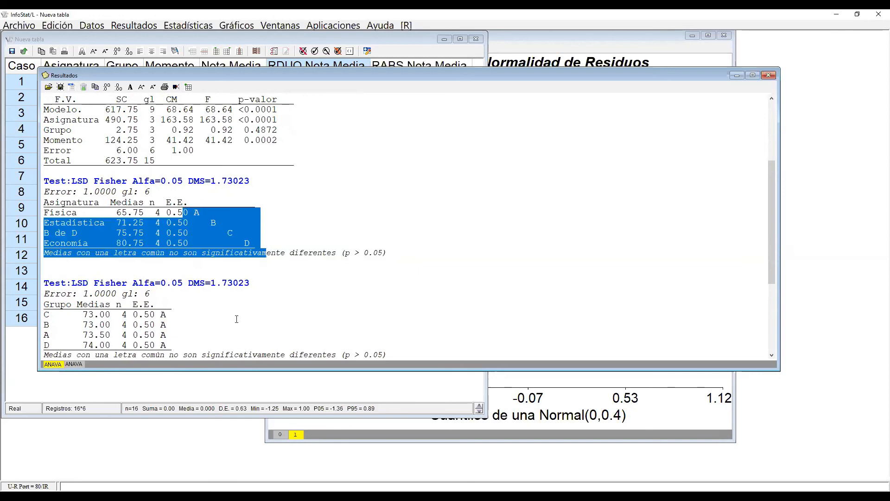
pyautogui.click(73, 365)
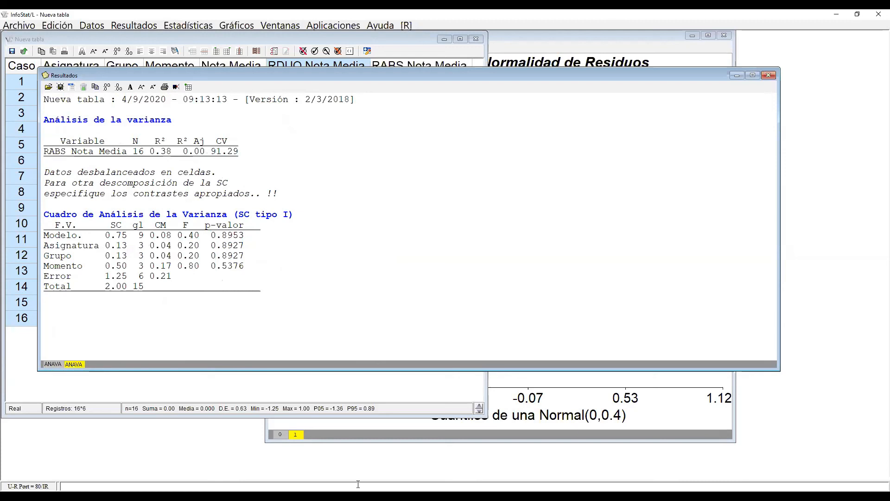
pyautogui.click(520, 409)
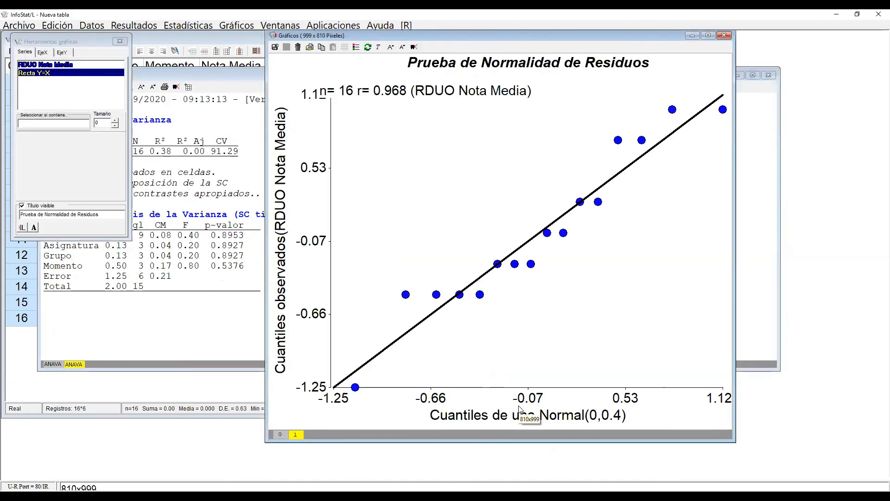